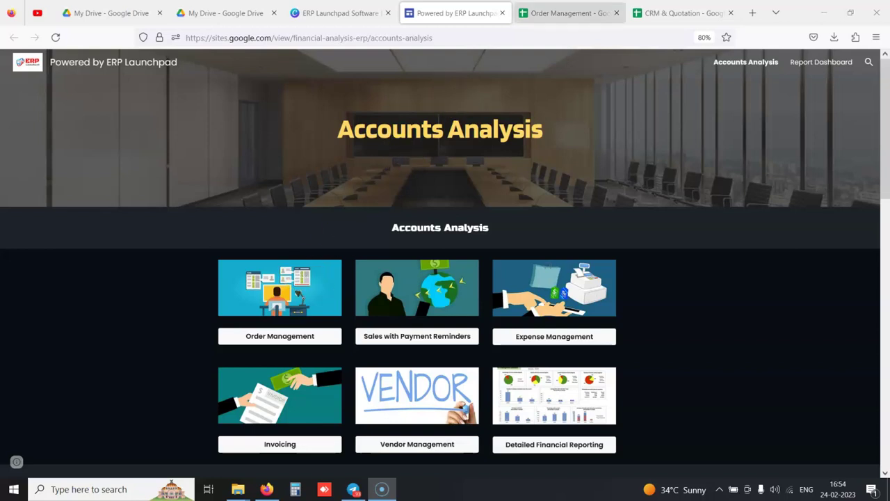
Step: Switch to the Order Management spreadsheet and view its Client Master and Product Master sheets
left_click(567, 12)
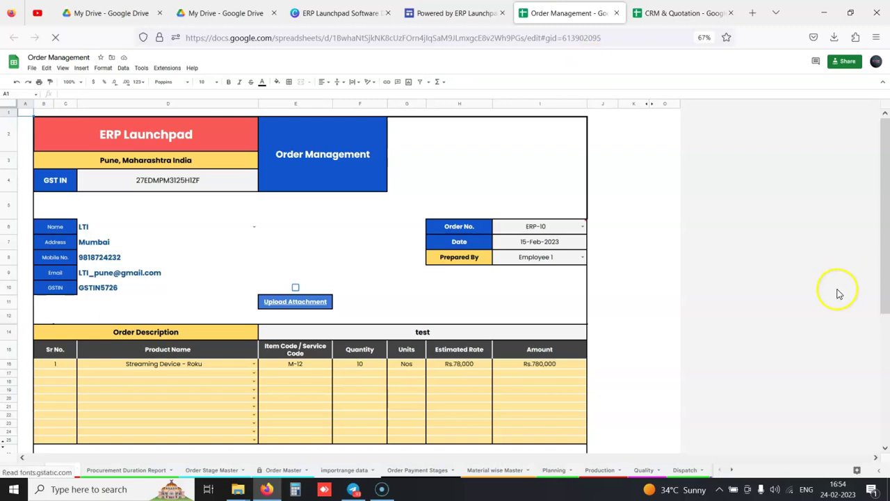
left_click(730, 469)
left_click(730, 469)
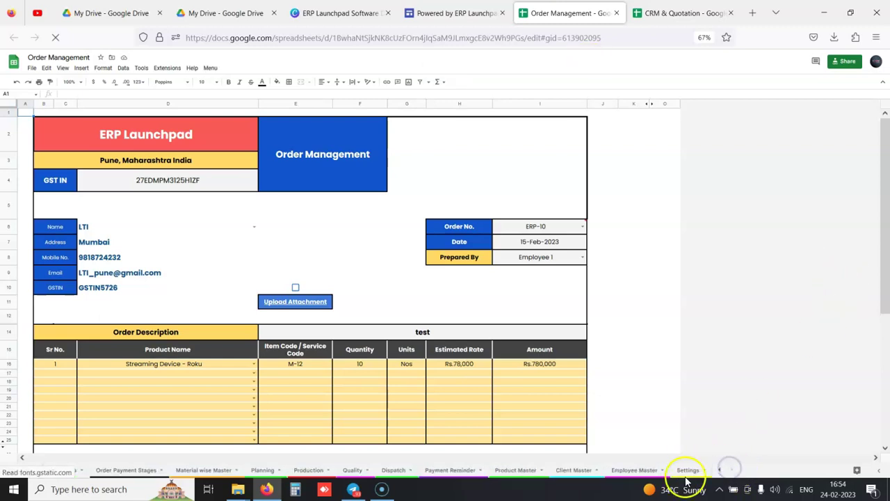
left_click(561, 471)
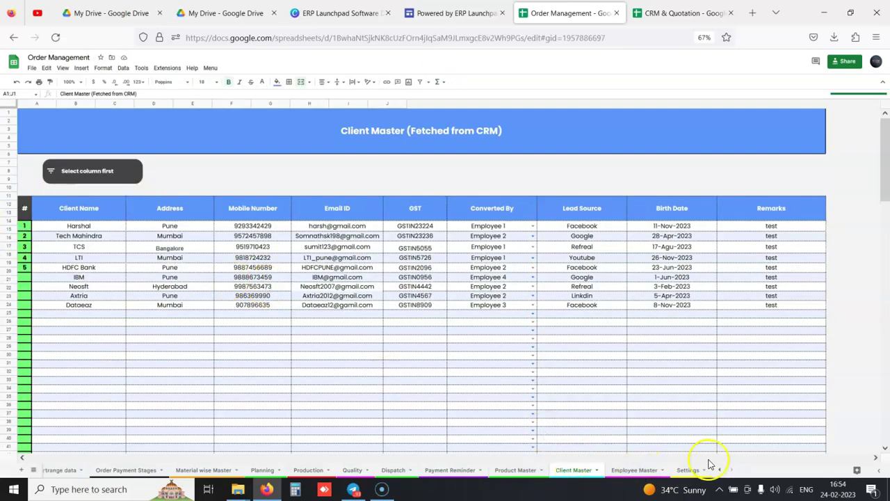
left_click(520, 471)
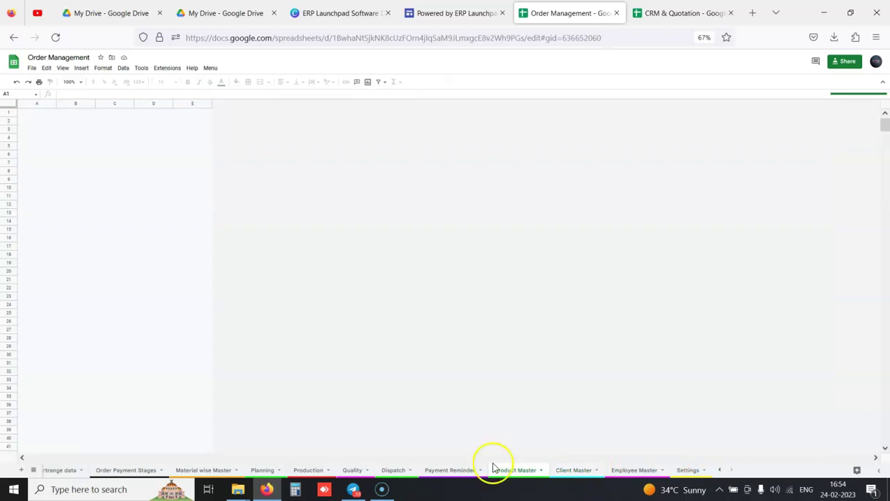
Step: Return to the Order sheet and set the order's client name to HDFC Bank
left_click(719, 470)
left_click(56, 473)
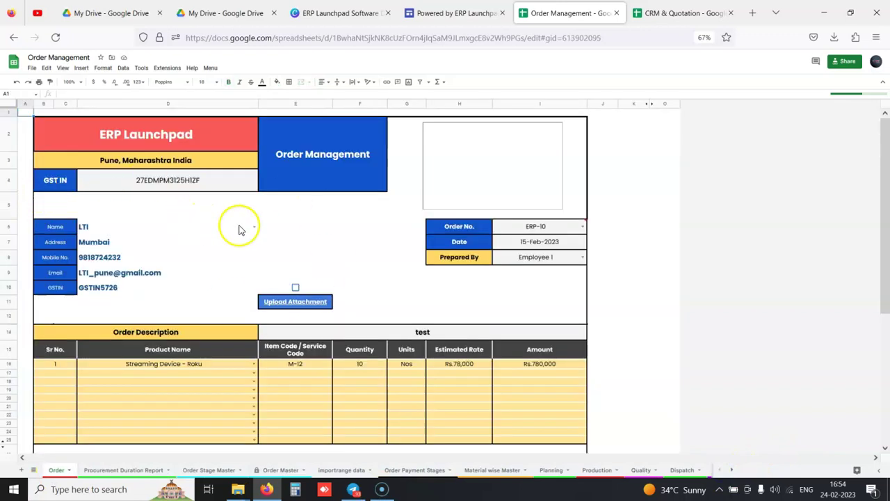
left_click(254, 226)
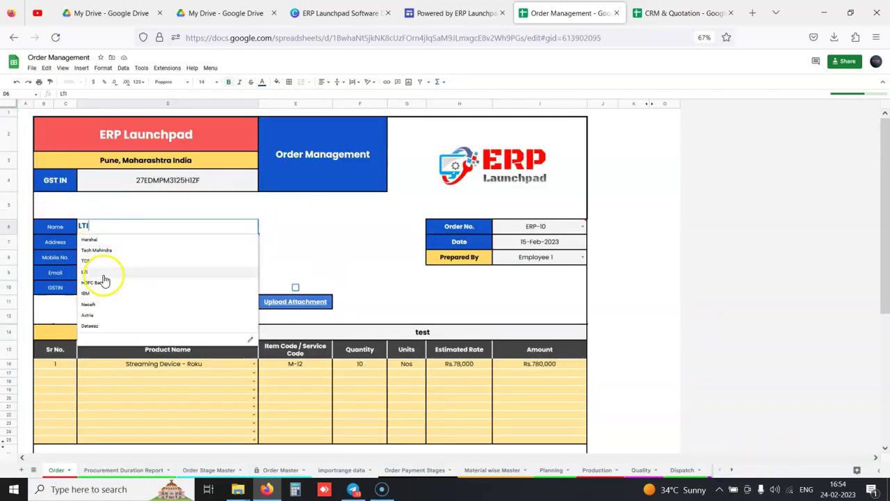
left_click(97, 282)
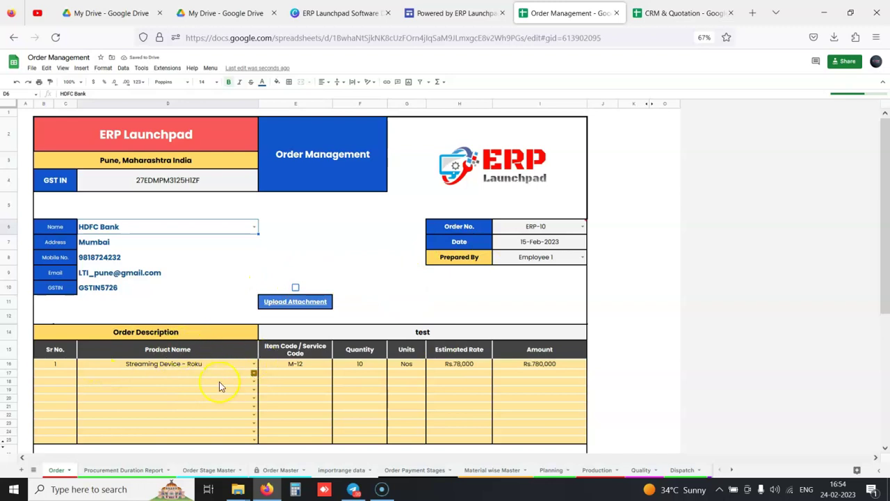
Step: Review the order's product lines and payment stages, and the saved orders with their PDF links in the Order Master sheet
scroll(294, 284, "down", 2)
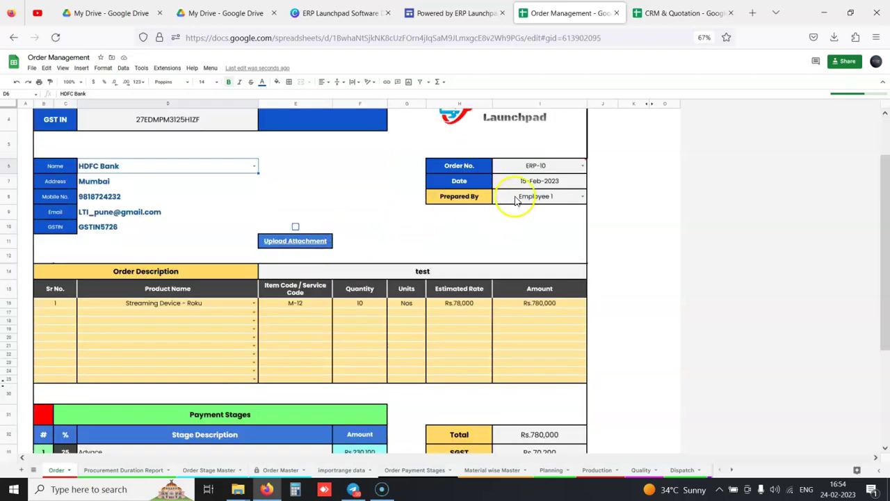
scroll(295, 274, "down", 3)
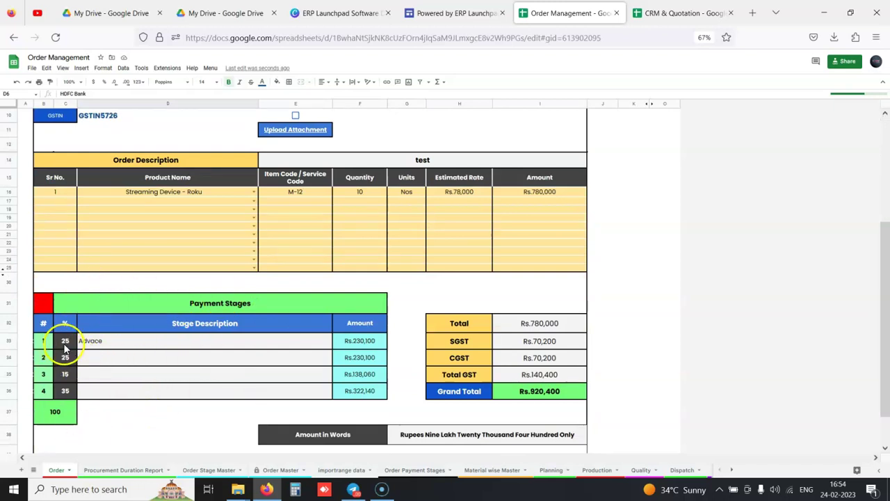
left_click(96, 359)
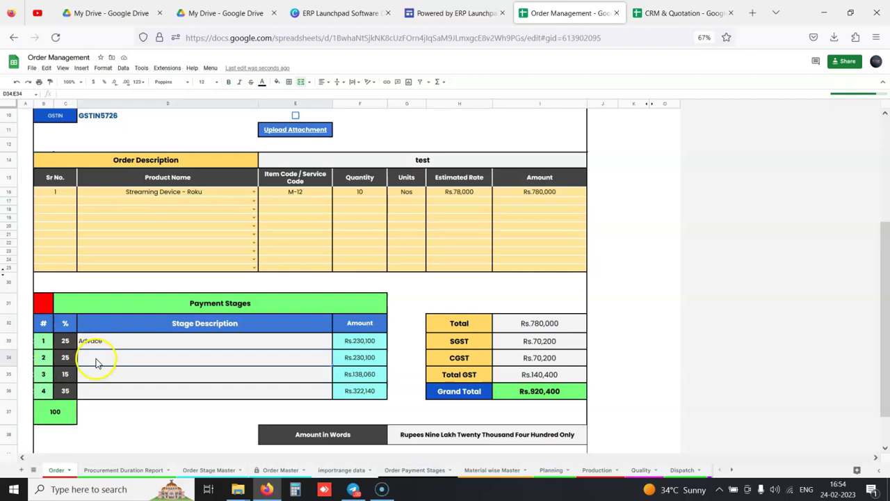
scroll(101, 362, "down", 1)
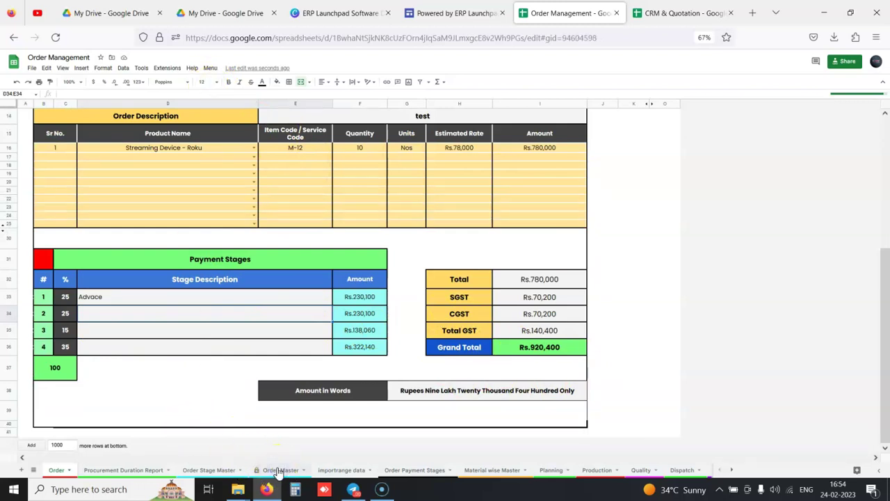
left_click(278, 471)
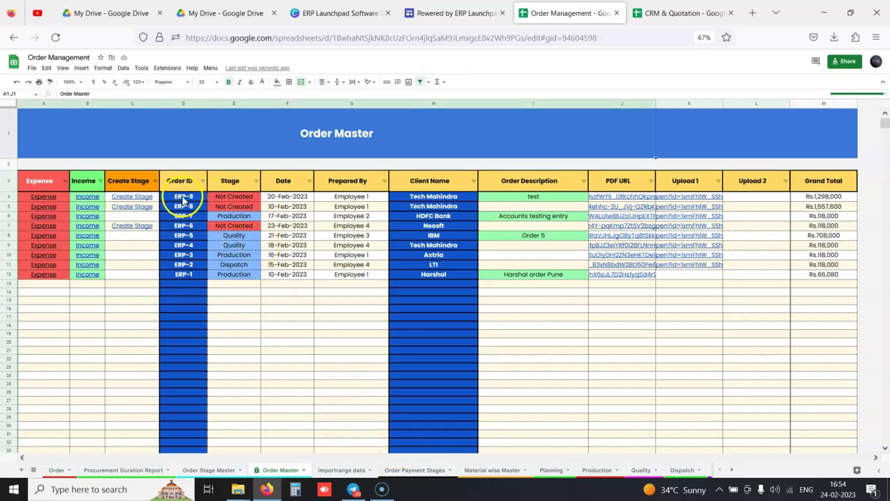
mouse_move(616, 203)
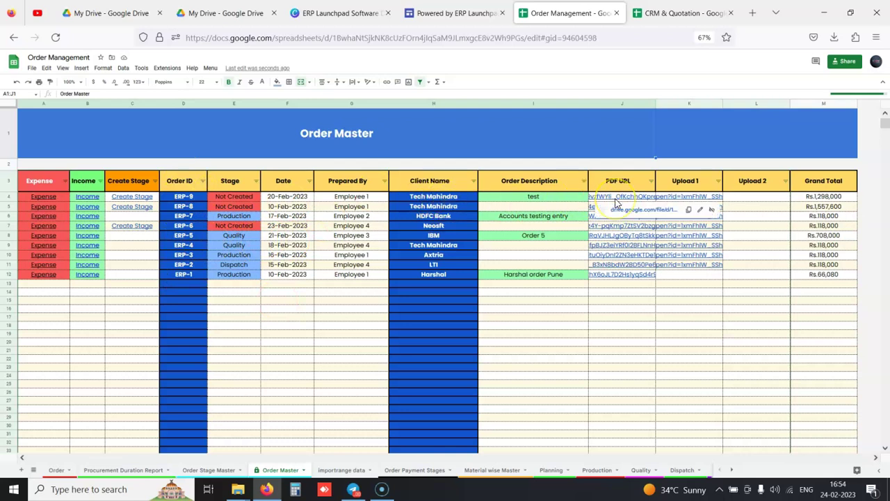
Step: Examine the Payment Reminder report's first entry: client, order number, order description and stage amount
left_click(732, 470)
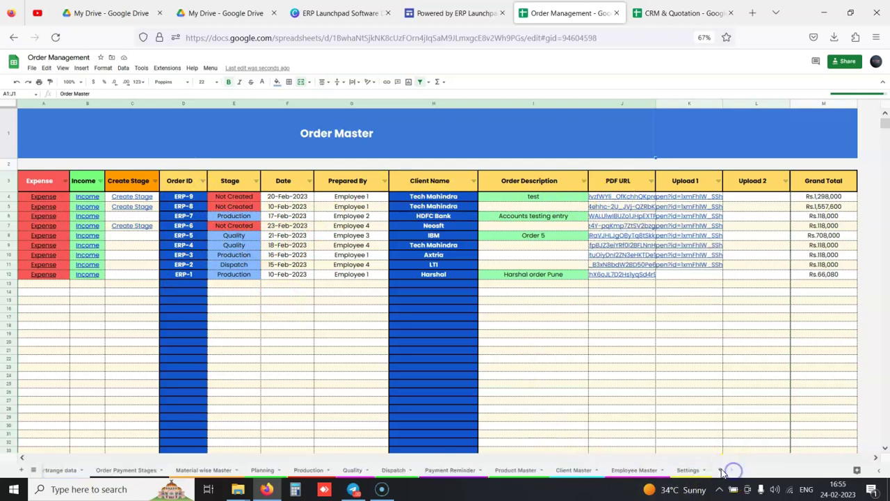
left_click(450, 470)
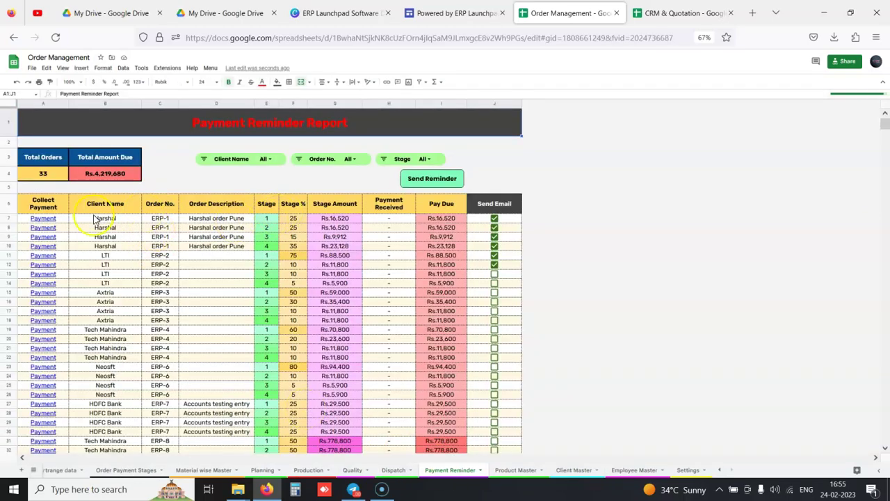
left_click(103, 220)
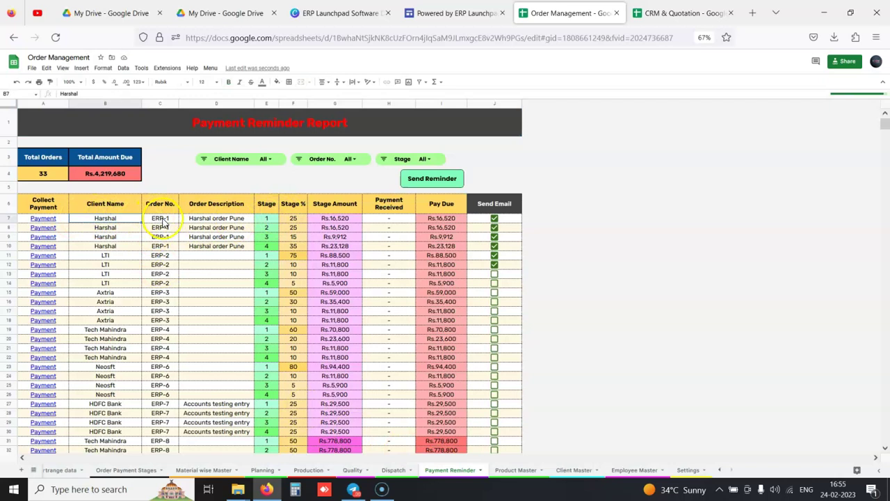
left_click(161, 220)
left_click(228, 219)
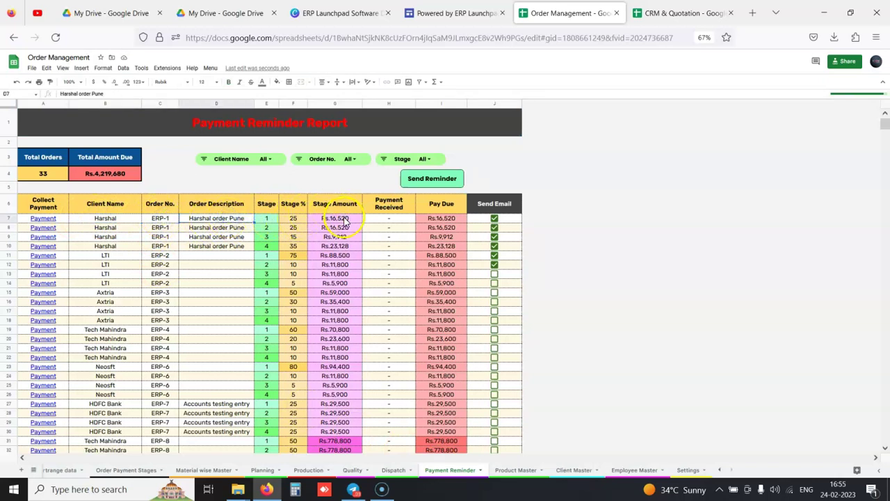
left_click(343, 220)
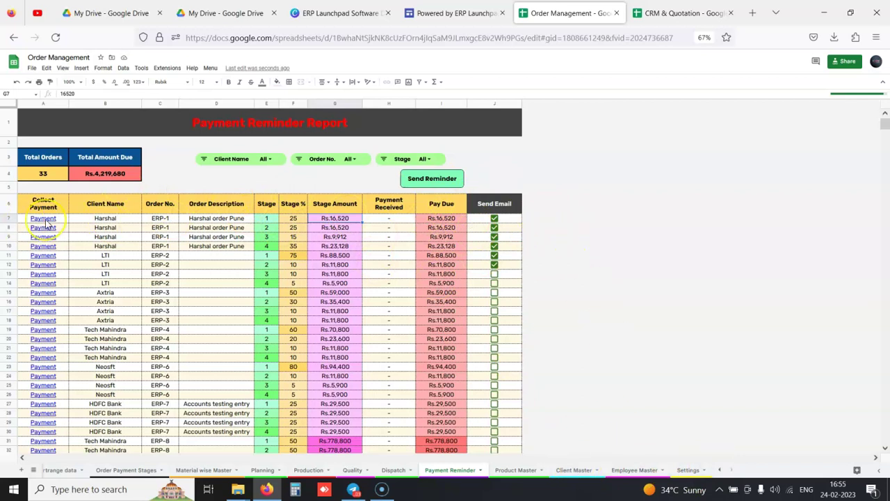
Step: Open the payment collection form for stage 1 of order ERP-1 and continue with the Sale option
mouse_move(46, 222)
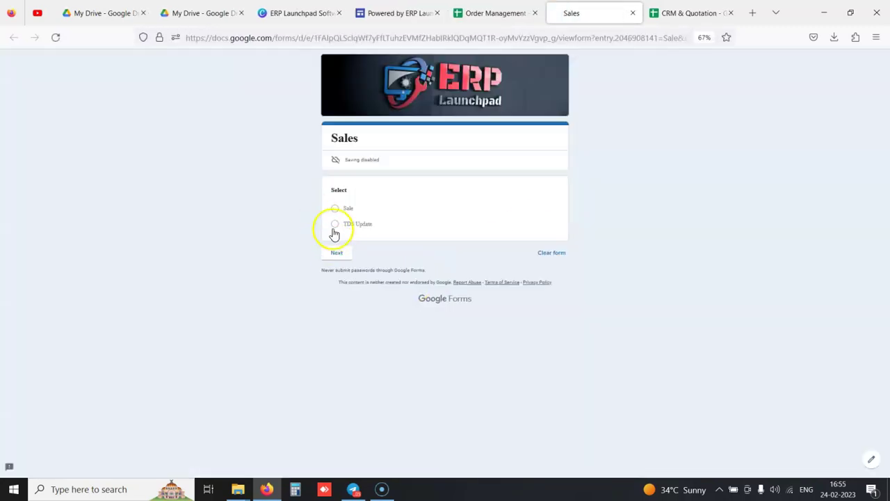
left_click(335, 208)
left_click(335, 264)
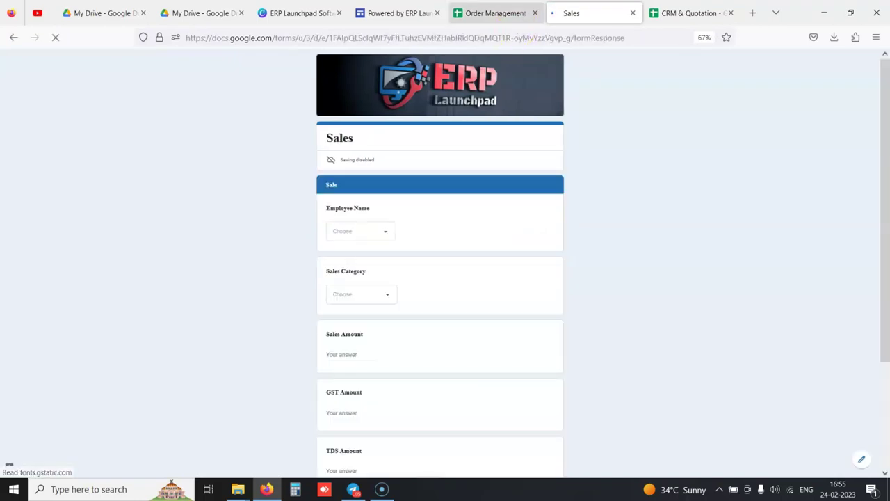
Step: Check the payment report again, and choose Emp 1 as employee and Primary Business as sales category in the Sales form
left_click(500, 13)
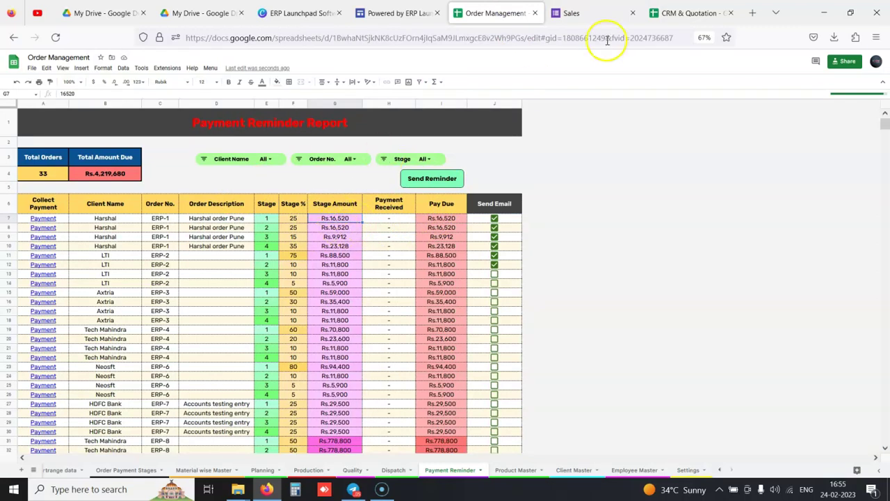
left_click(585, 11)
scroll(356, 261, "down", 2)
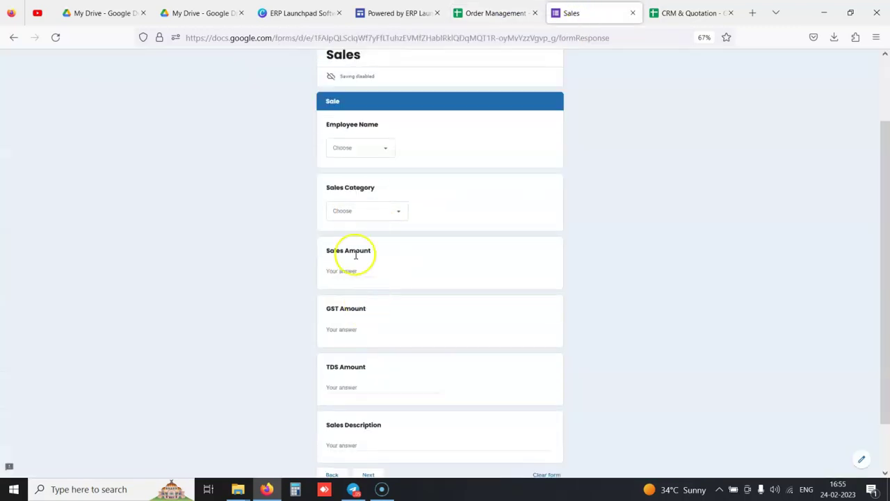
left_click(340, 147)
left_click(346, 178)
left_click(351, 212)
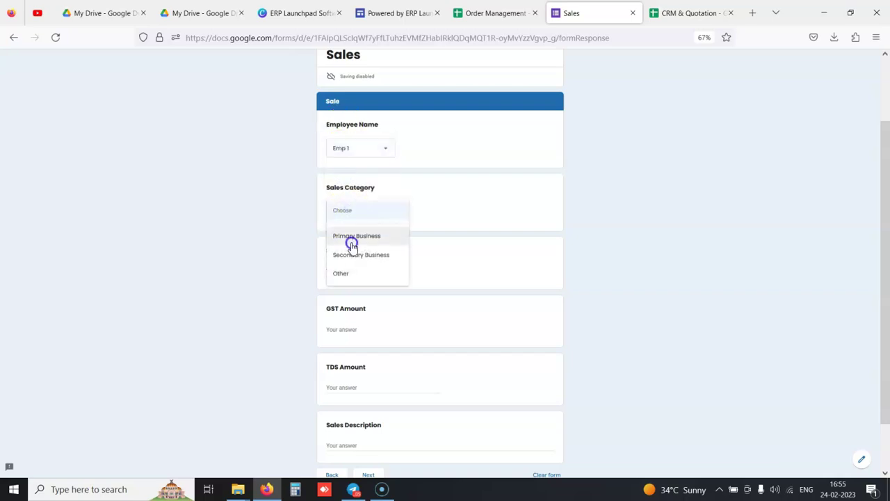
left_click(351, 237)
Step: Enter 16250 as the sales amount, leave the GST, TDS and description blank, and proceed to the form's submission page
scroll(403, 206, "down", 2)
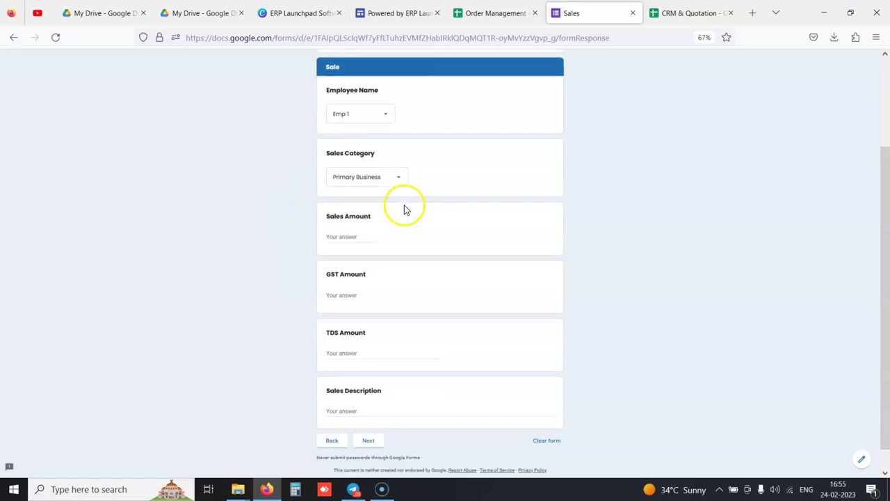
left_click(342, 208)
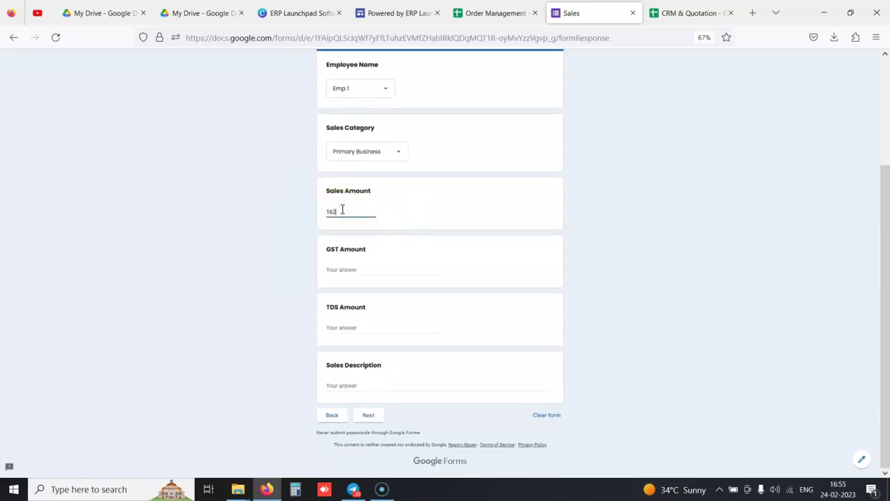
type("16250")
left_click(352, 272)
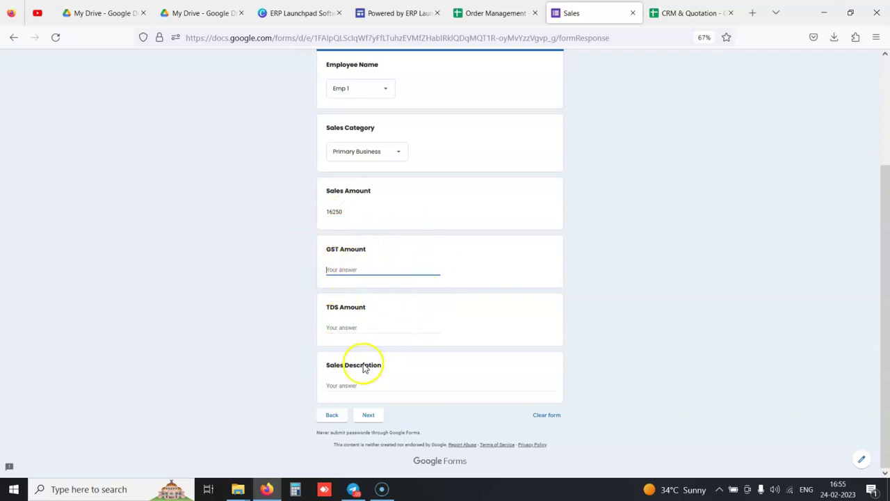
left_click(338, 384)
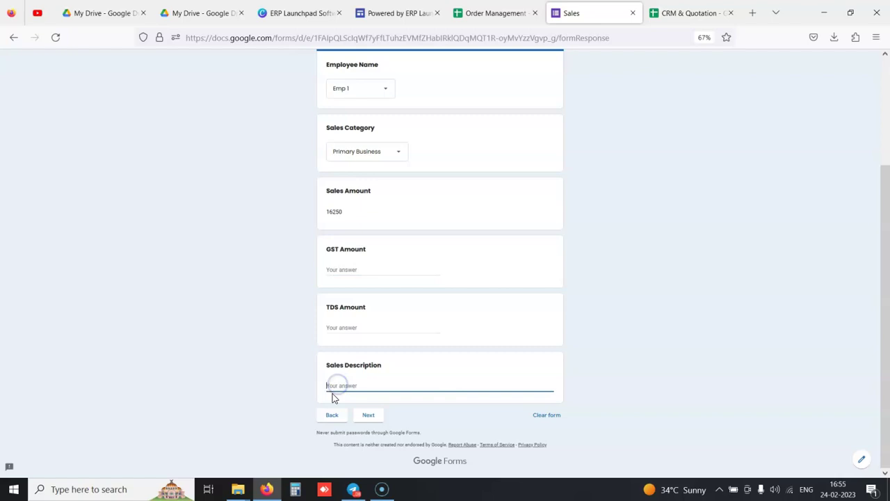
left_click(360, 420)
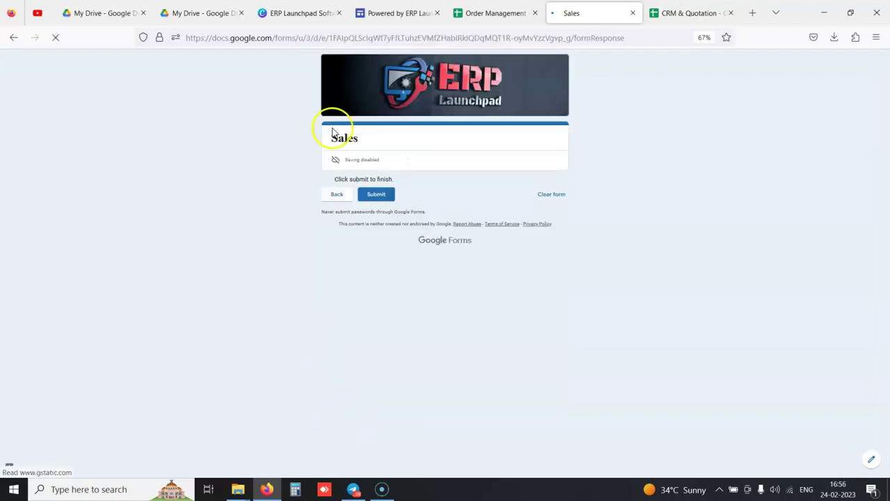
Step: Go back to the Payment Reminder report and check the payment received and amount due for ERP-1 stage 1
left_click(488, 12)
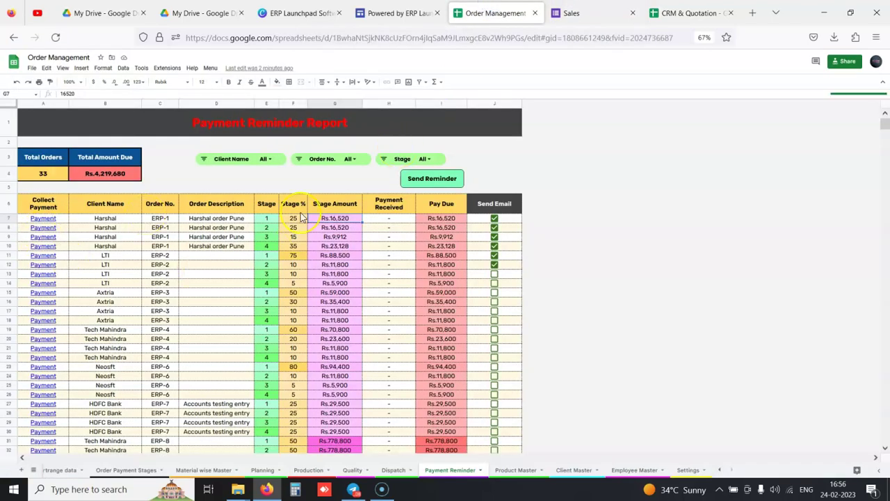
left_click(160, 218)
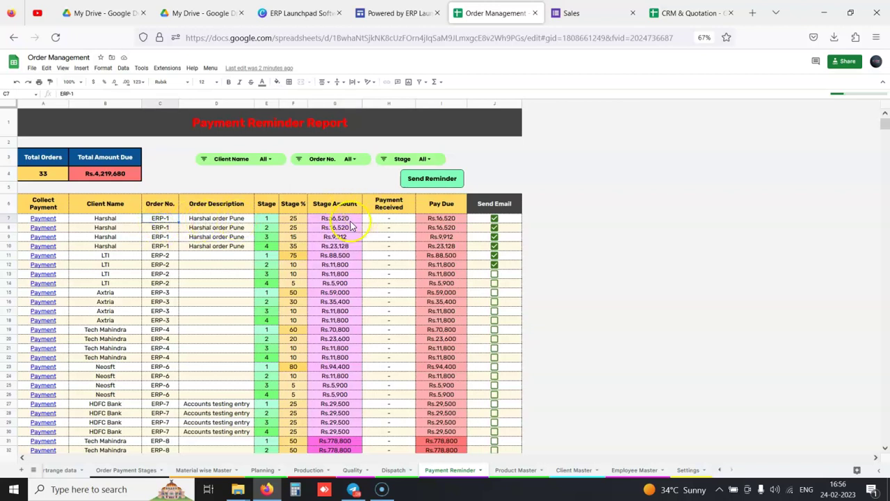
left_click(402, 221)
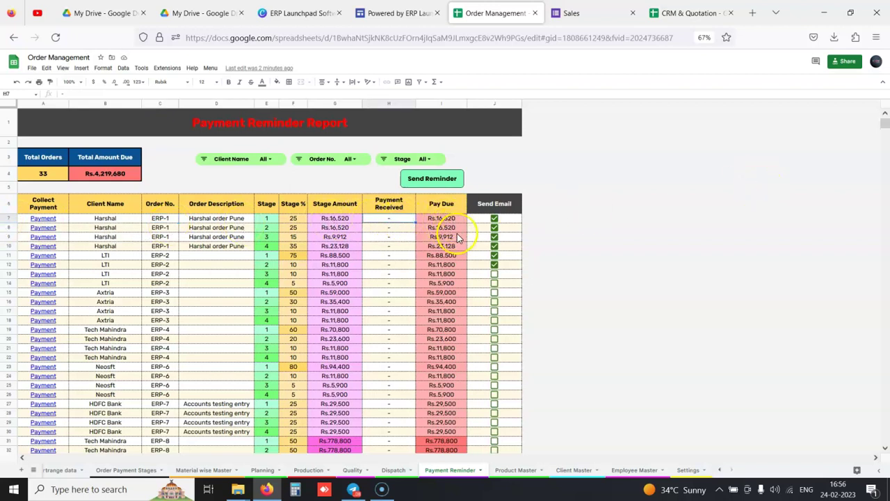
Step: Open the Accounting spreadsheet and examine its Sales Master Data sheet, checking back on the pending Sales form
key("ctrl+Page_Up")
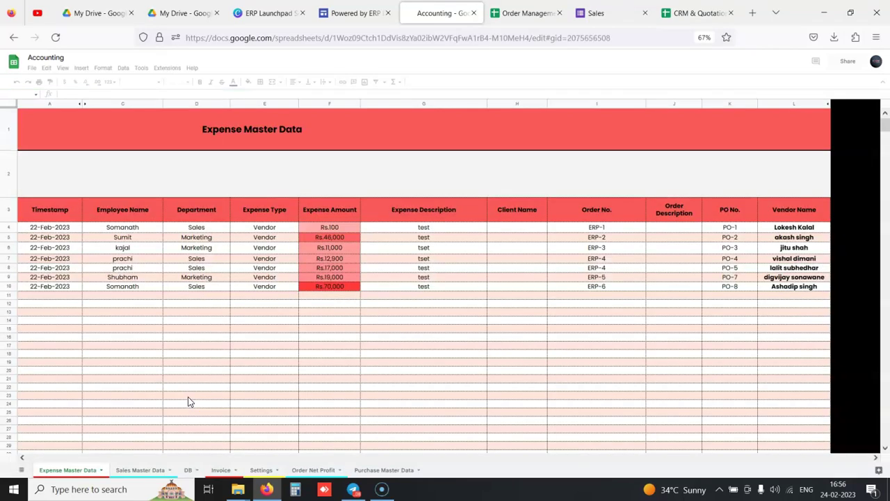
left_click(132, 470)
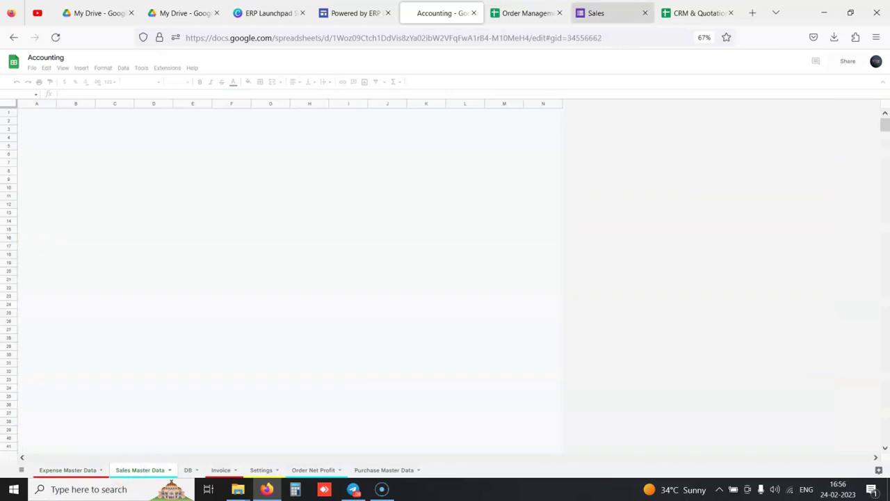
left_click(598, 12)
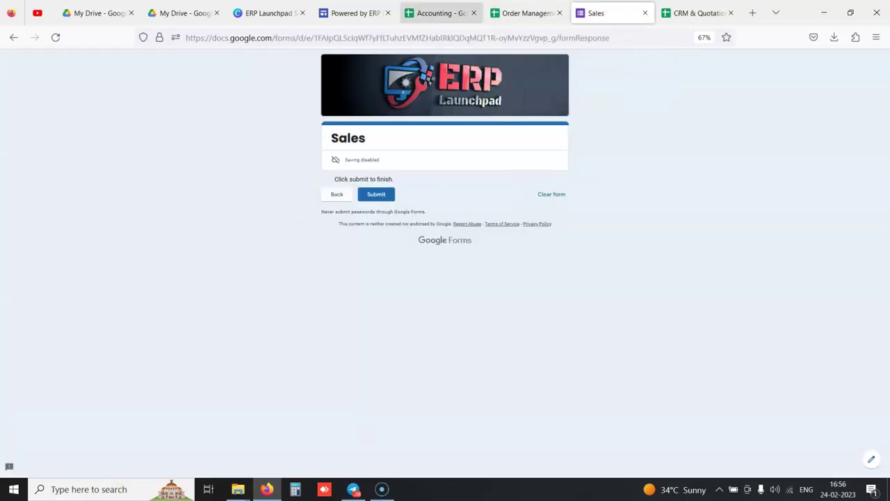
left_click(439, 13)
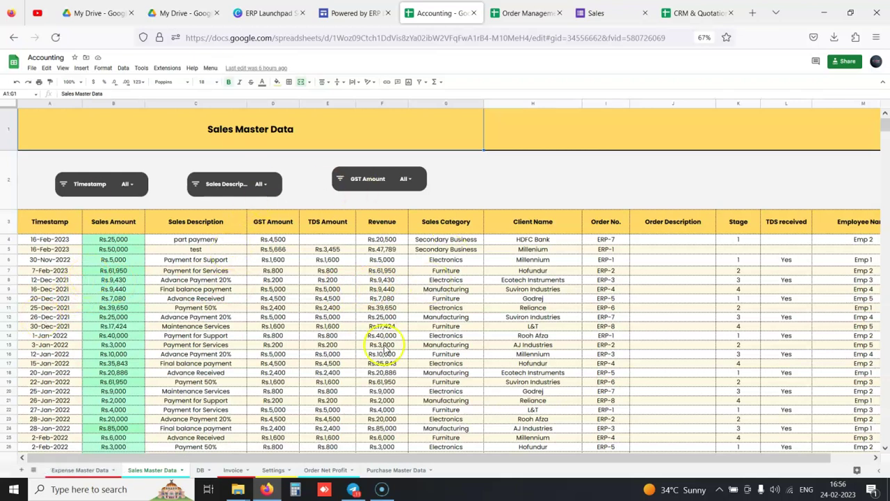
Step: View the download formats offered for the Accounting spreadsheet and close the list without exporting
left_click(31, 68)
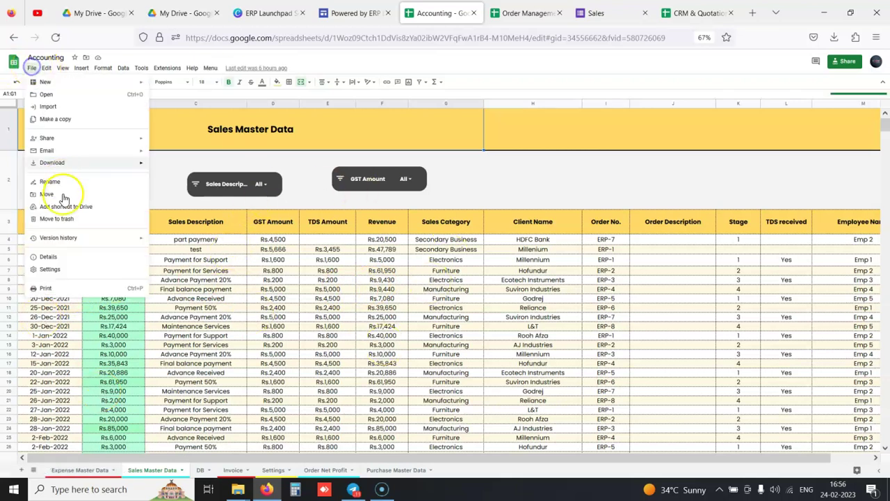
left_click(62, 164)
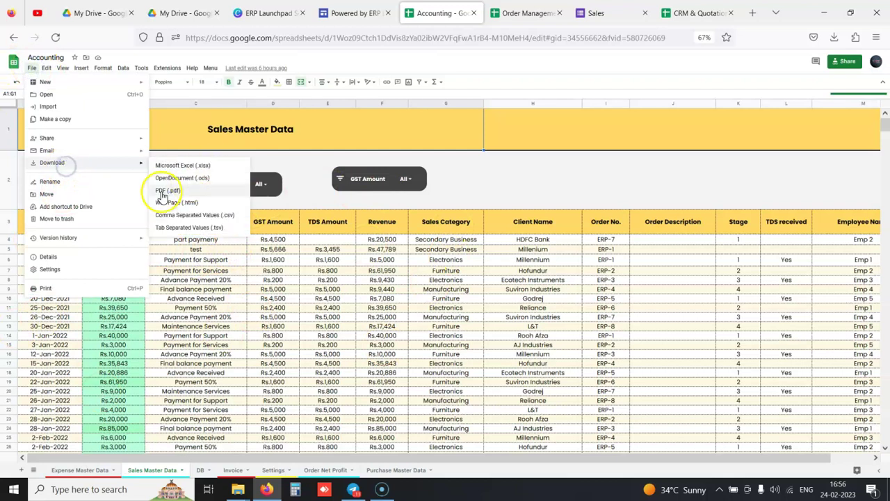
left_click(560, 174)
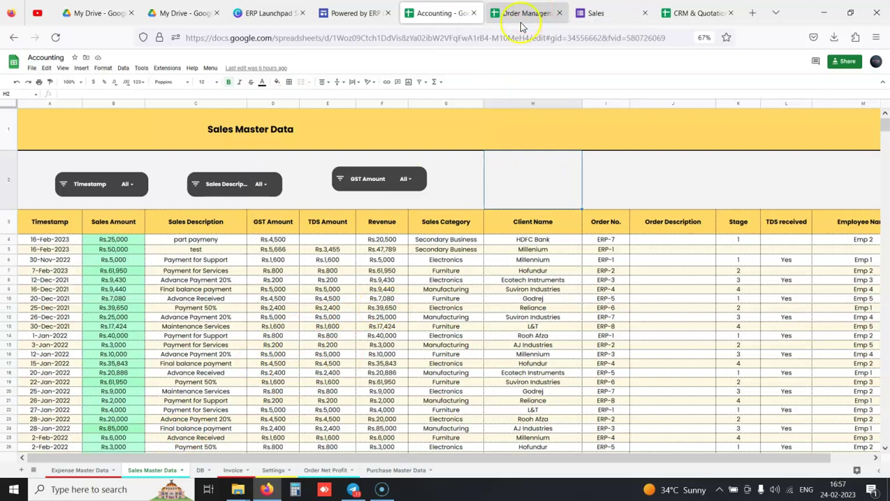
Step: Switch to the Order Management spreadsheet, show its Order Master sheet, and open the expense form for order ERP-9
left_click(499, 15)
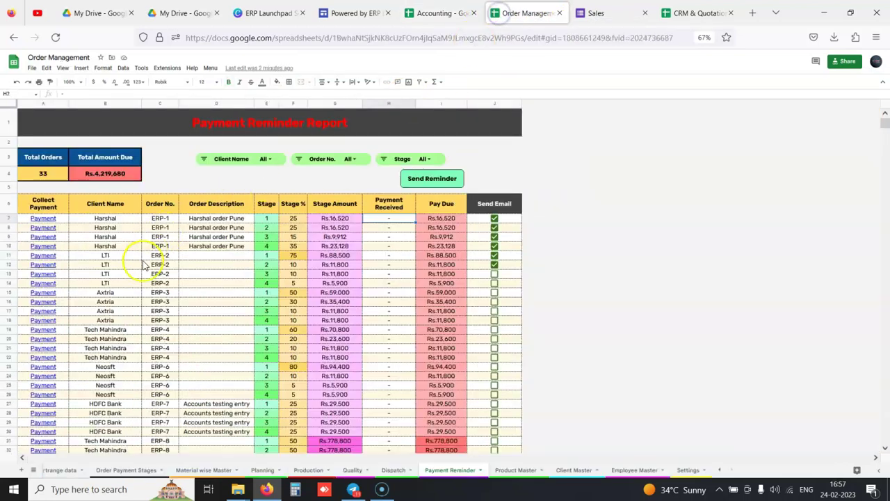
left_click(720, 470)
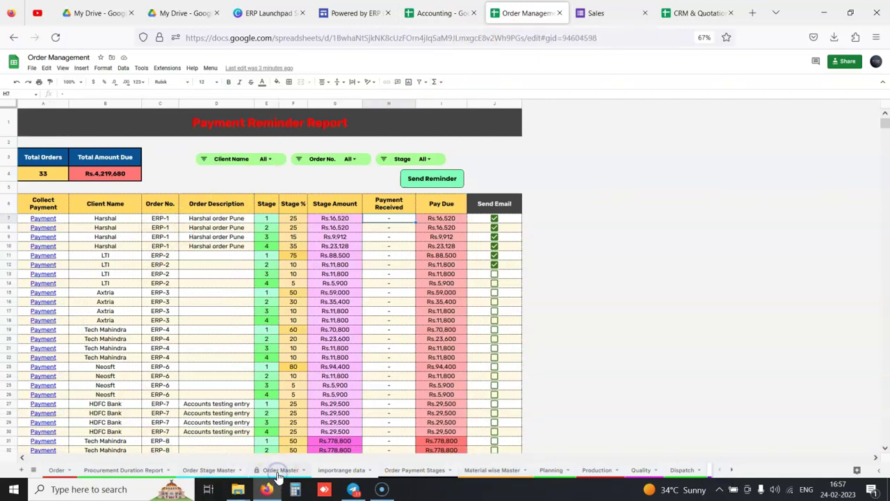
left_click(280, 470)
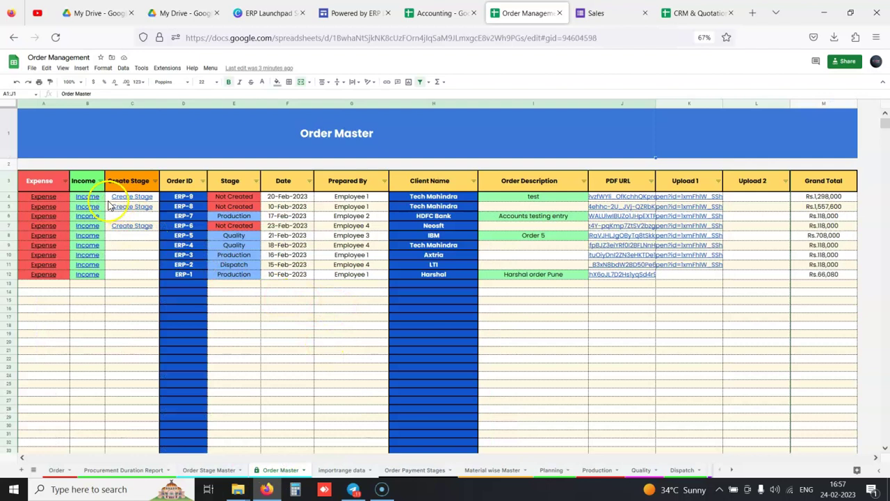
mouse_move(42, 200)
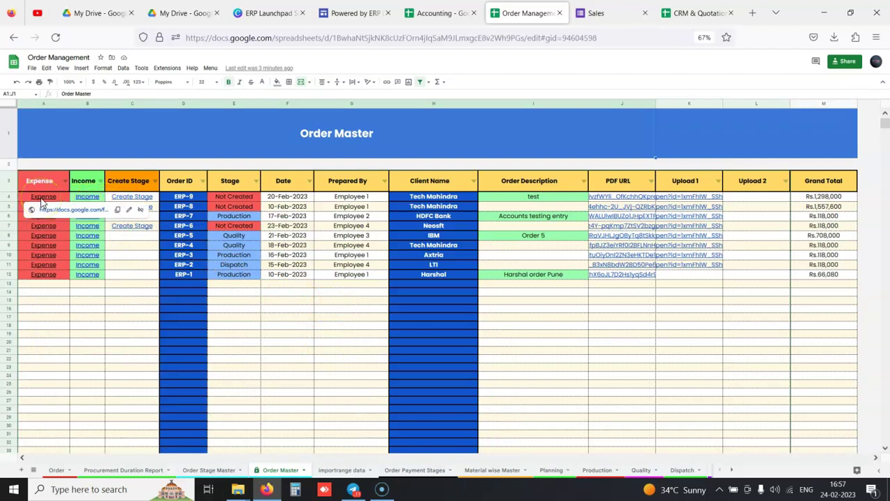
left_click(55, 209)
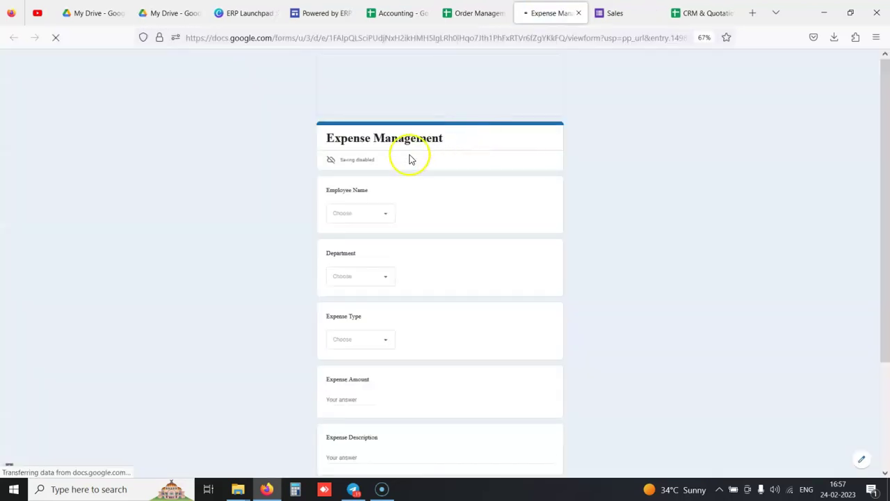
Step: Choose Salary as the expense type, enter 5000 as the amount and "test" as the description, and proceed to the client expense page
scroll(379, 217, "down", 3)
left_click(368, 219)
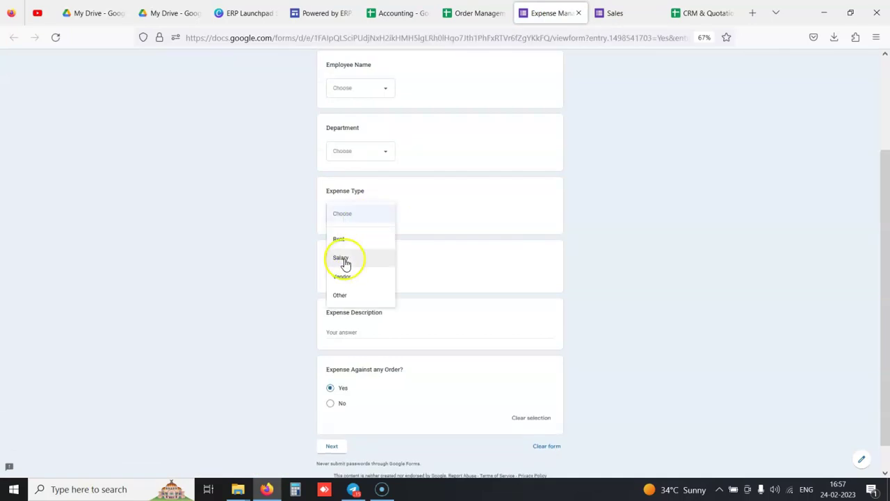
left_click(345, 261)
left_click(346, 271)
type("5")
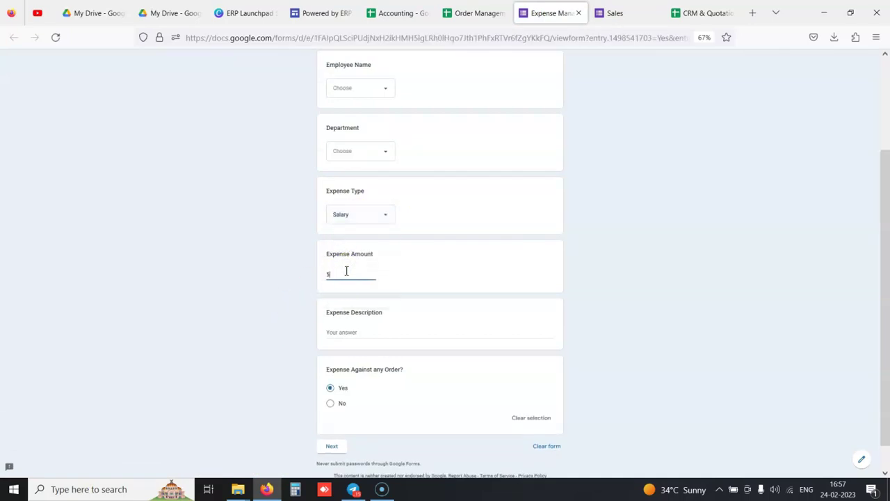
type("000")
left_click(332, 335)
scroll(332, 336, "down", 1)
type("tes")
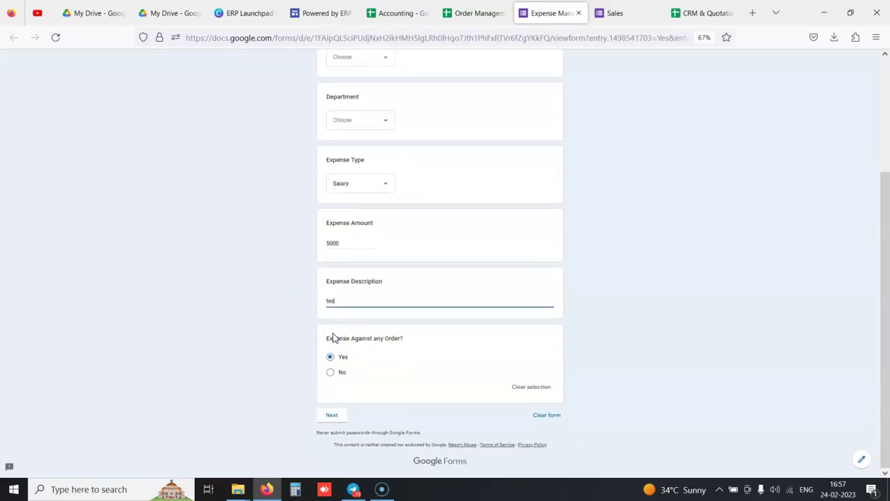
type("t")
left_click(333, 416)
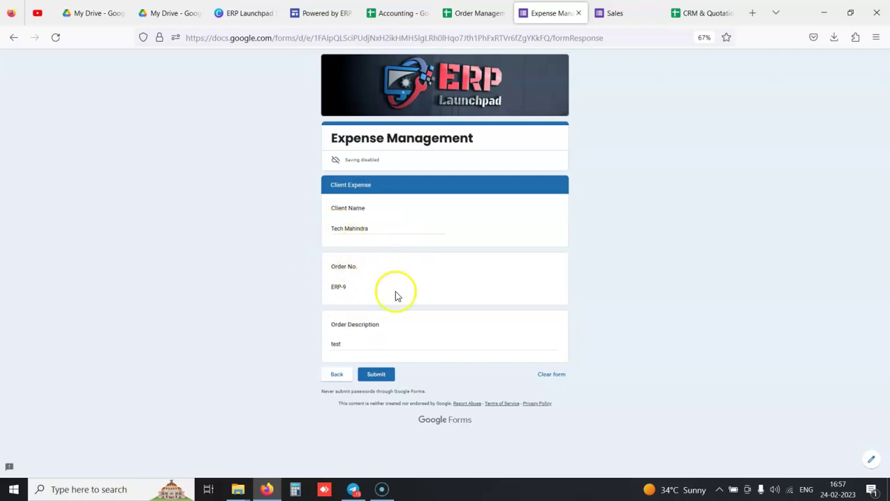
Step: Return to the form's first page, mark the expense as not against any order, and view the expense type choices
left_click(336, 375)
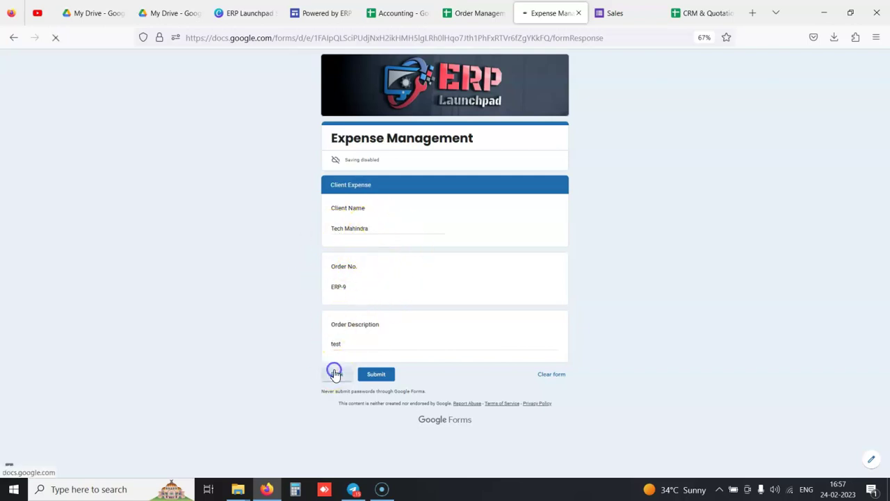
scroll(368, 309, "down", 2)
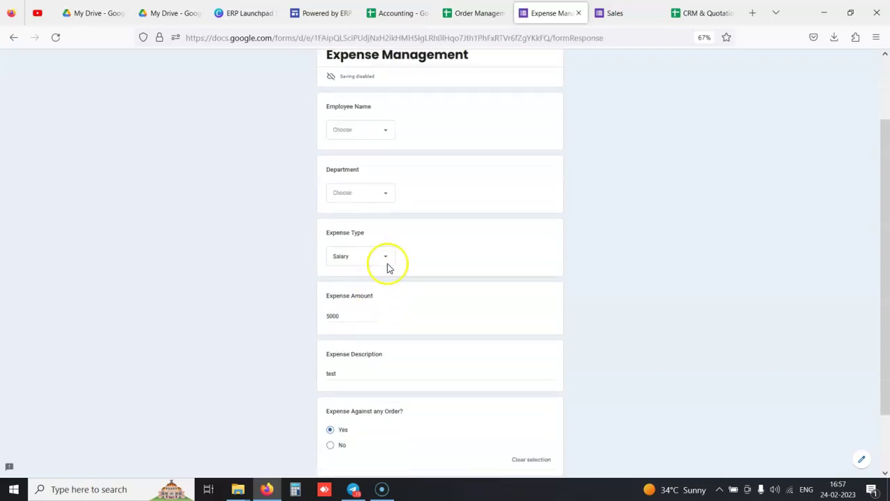
scroll(400, 237, "down", 1)
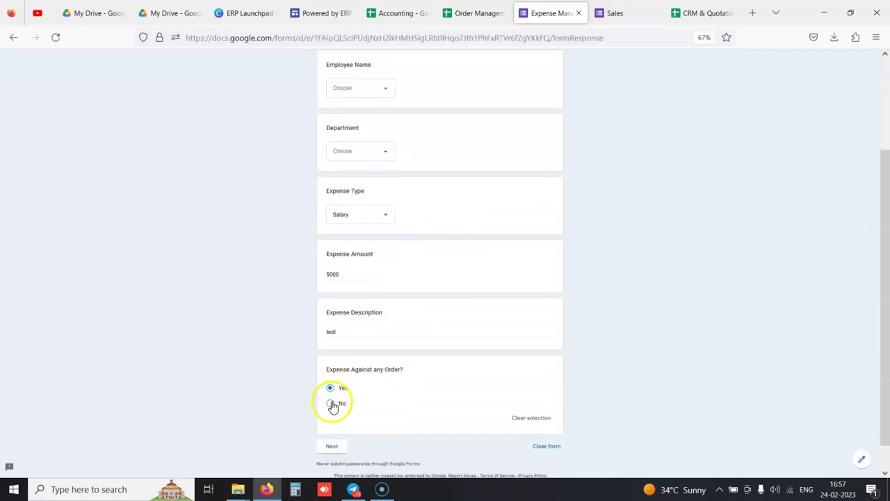
left_click(364, 217)
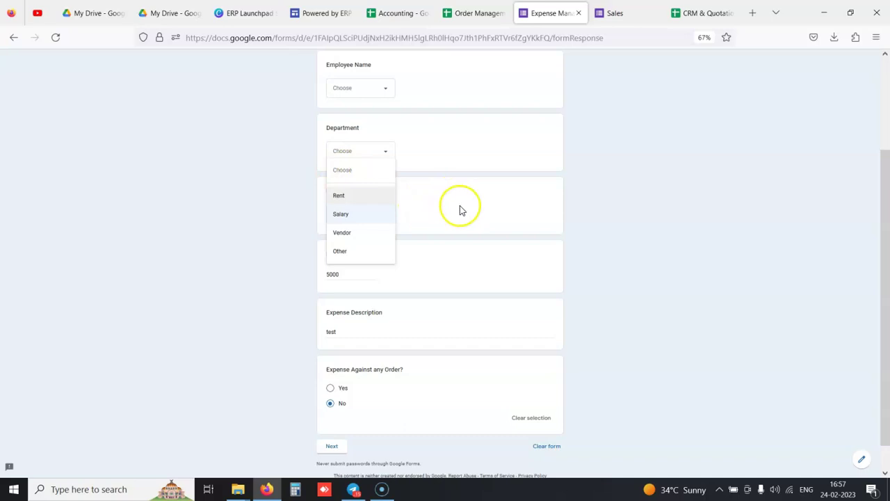
left_click(375, 222)
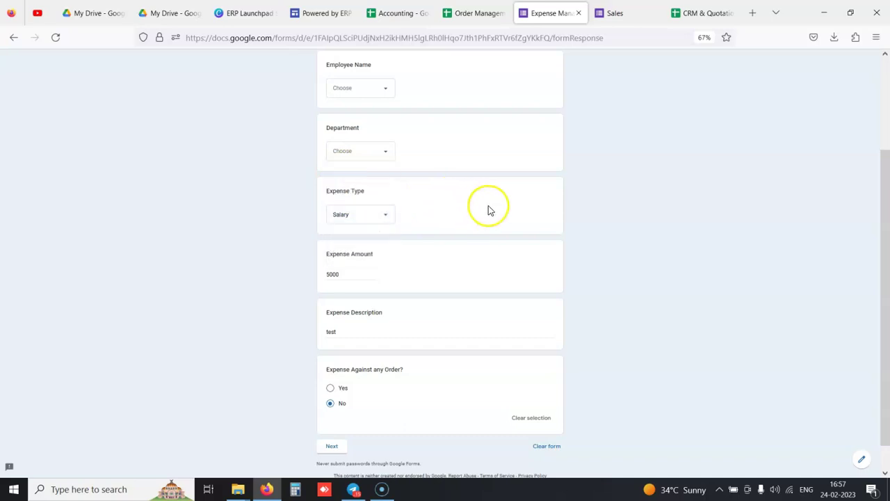
Step: Go back to the Accounting spreadsheet and bring up its Expense Master Data sheet
key("ctrl+shift+Tab")
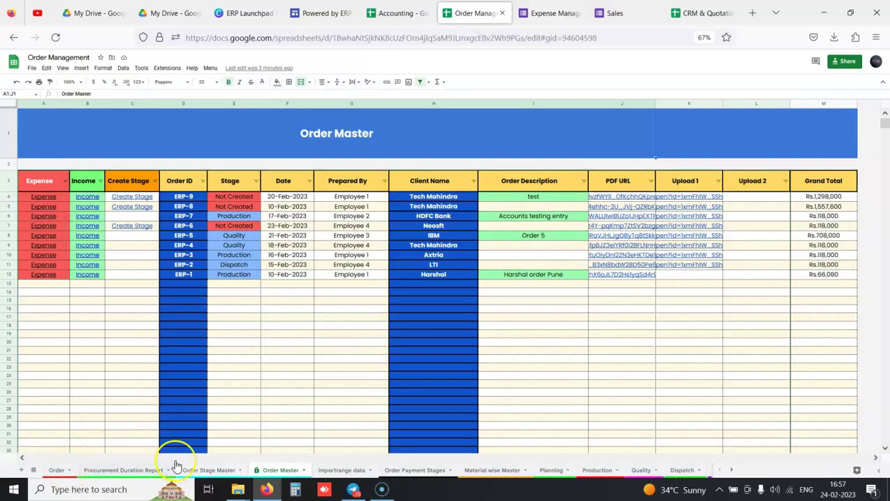
left_click(399, 9)
left_click(62, 472)
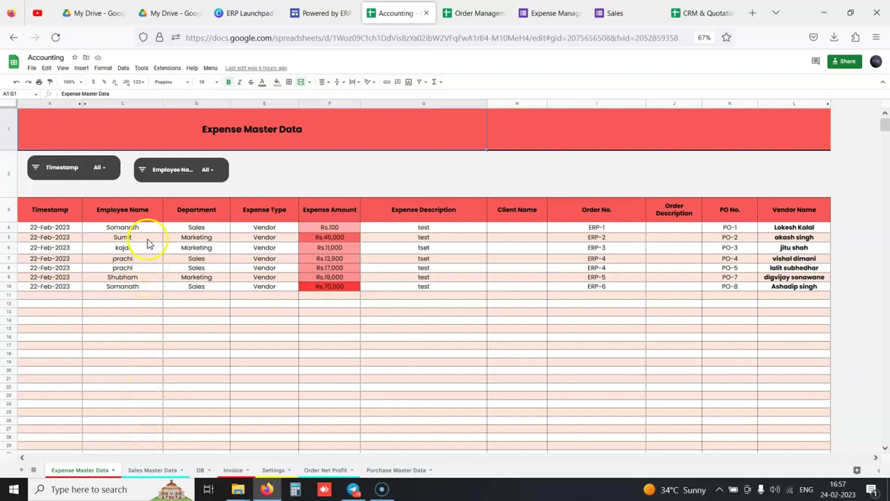
left_click_drag(123, 240, 220, 259)
key("Delete")
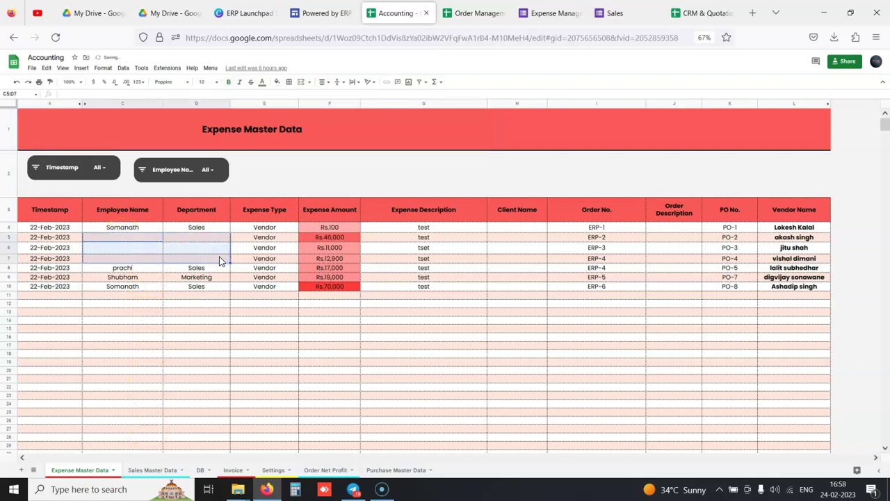
key("ctrl+z")
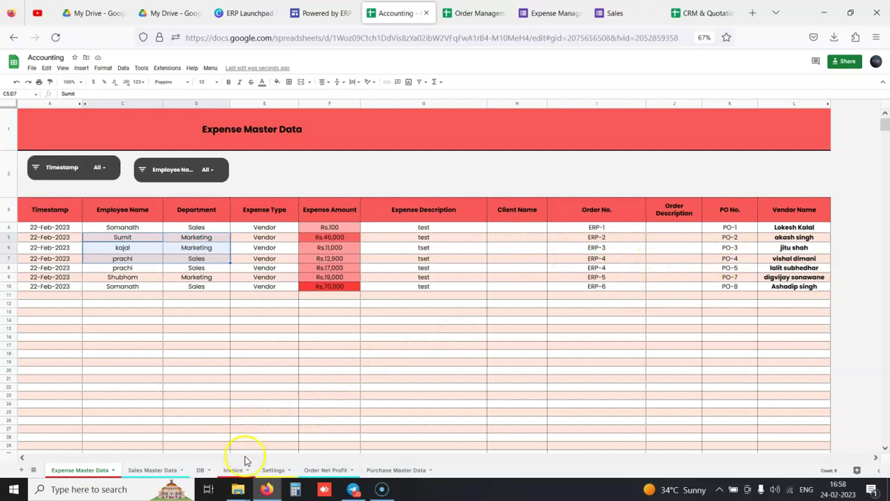
Step: Open the Order Net Profit sheet and review the order values, expenses and net profit per order
left_click(327, 472)
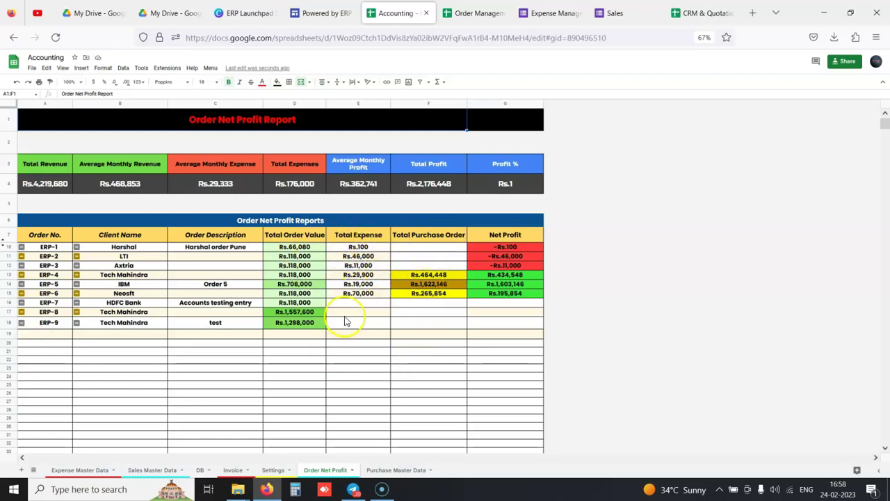
scroll(487, 324, "down", 2)
scroll(240, 292, "up", 2)
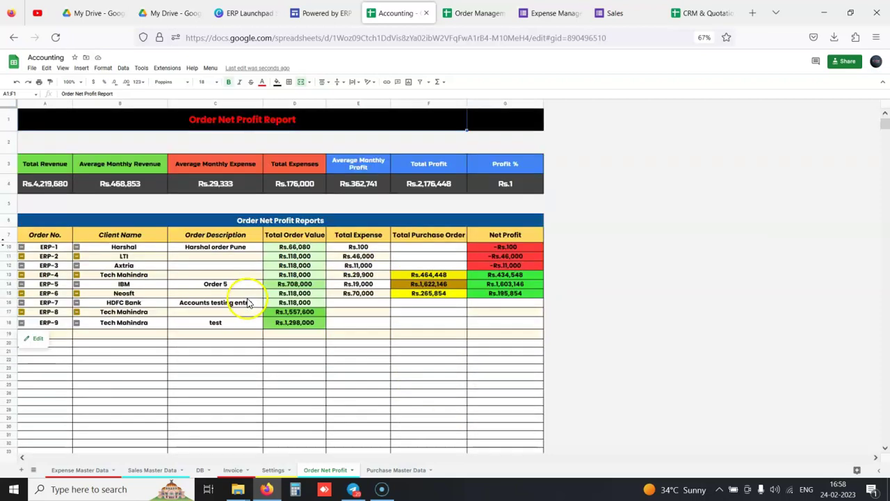
Step: Open the Invoice sheet and set the document type in the header to Proforma Invoice
left_click(232, 471)
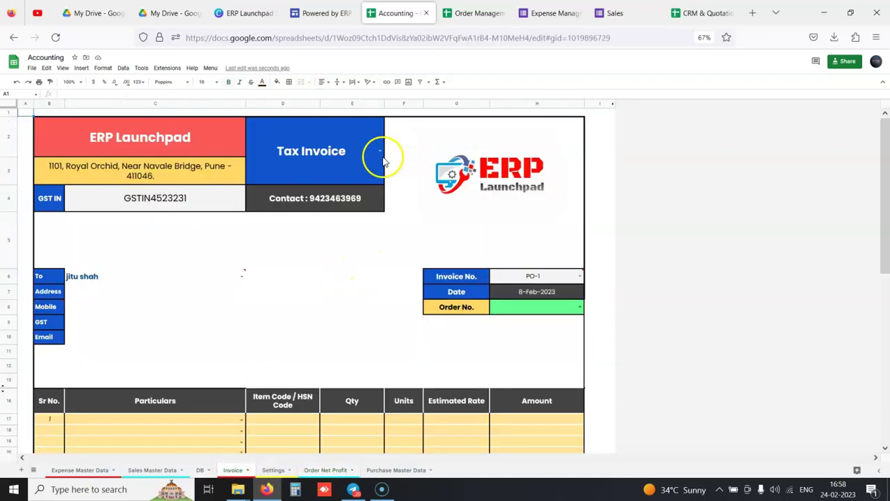
left_click(381, 150)
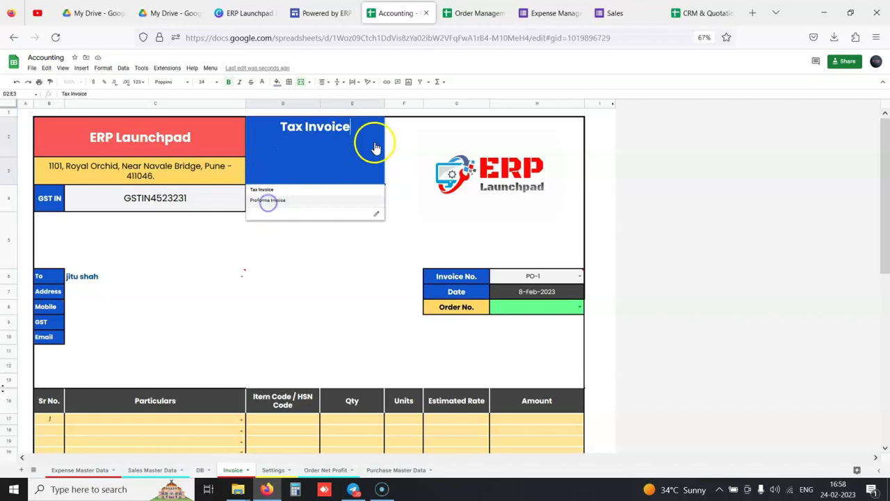
left_click(267, 199)
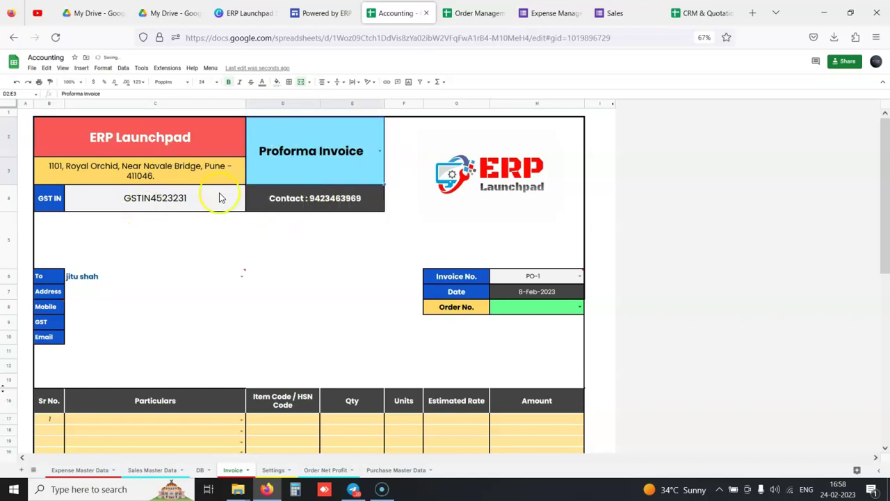
Step: Examine the invoice template's client details, item rows and totals, checking the Particulars choices and the Item Code cell of the first row
scroll(336, 227, "down", 3)
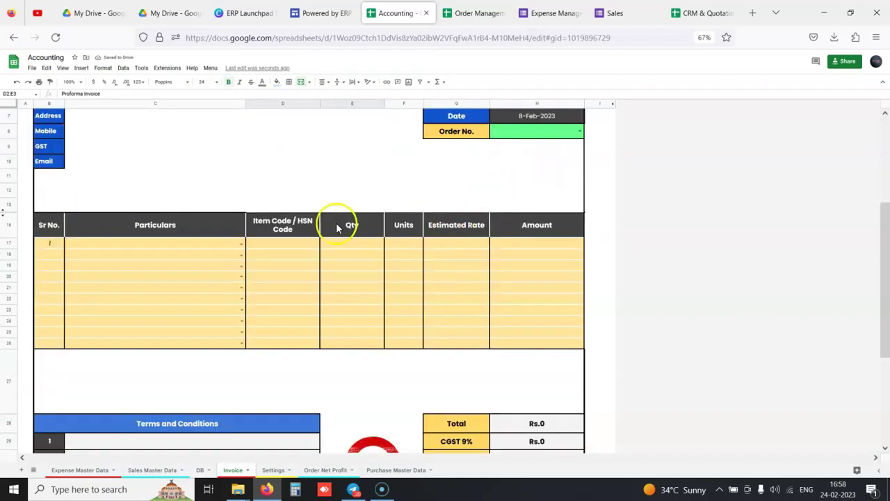
scroll(336, 228, "down", 2)
scroll(426, 282, "up", 4)
scroll(431, 287, "up", 4)
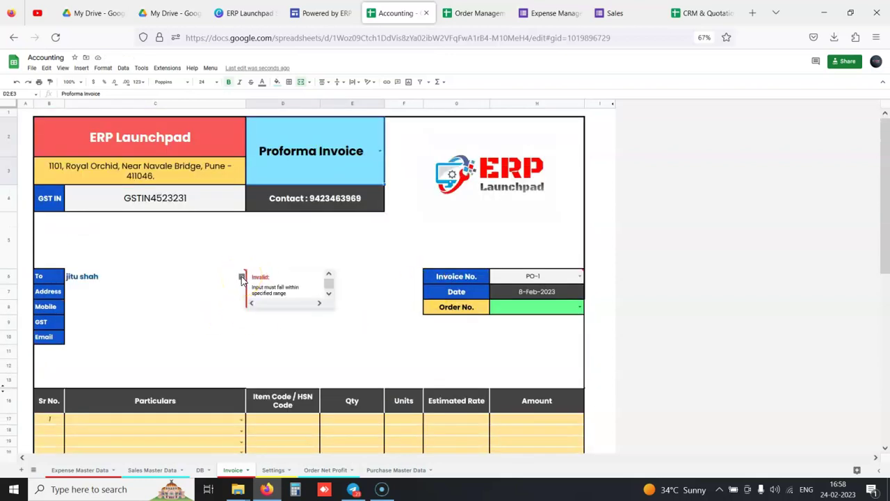
scroll(241, 278, "down", 5)
left_click(241, 306)
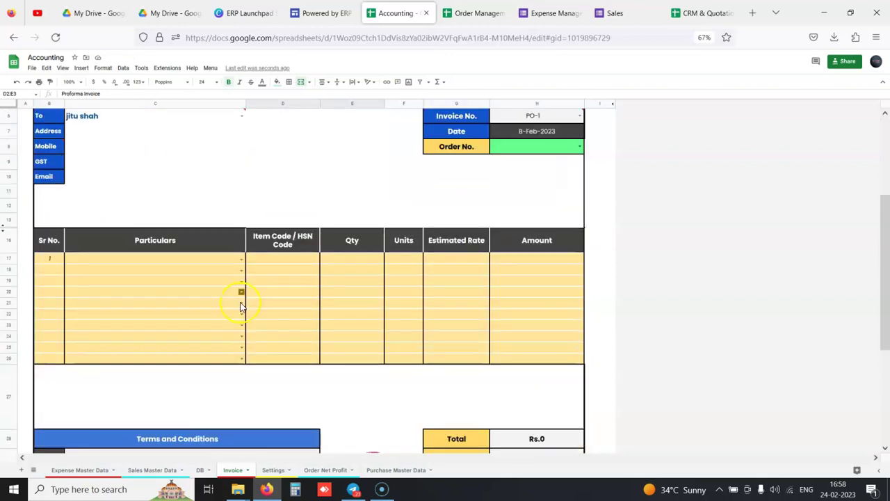
left_click(242, 258)
left_click(198, 283)
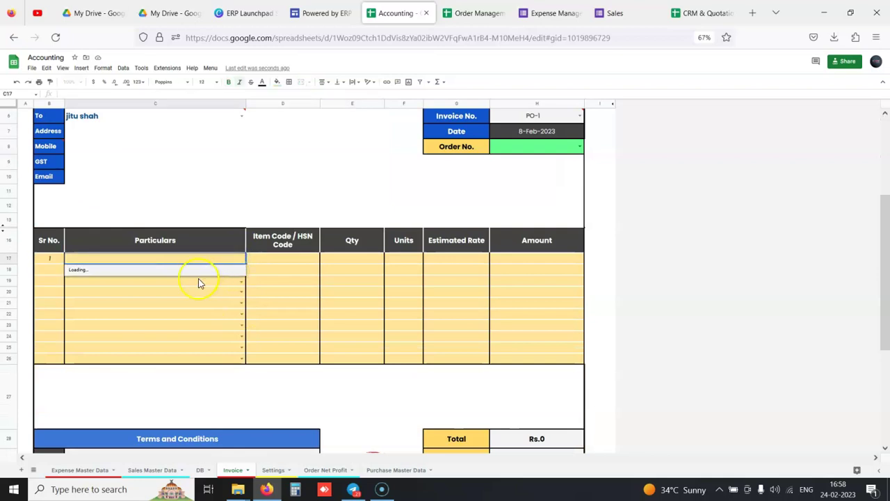
left_click(288, 259)
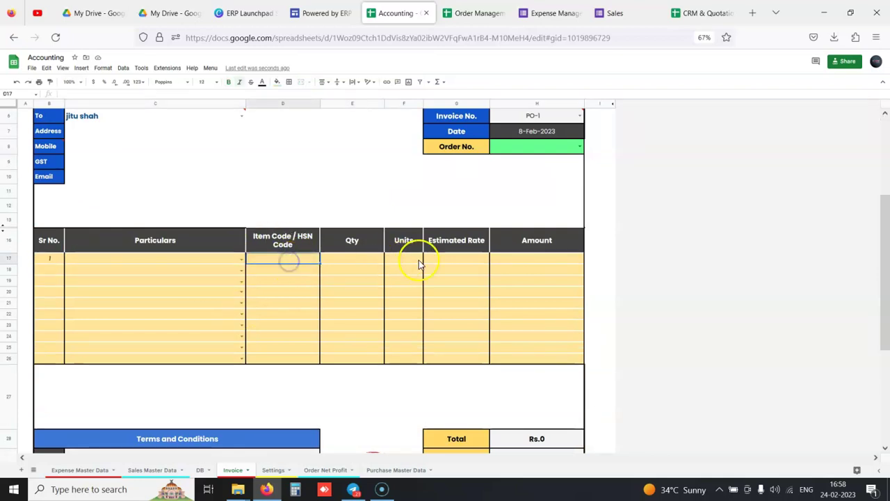
mouse_move(237, 112)
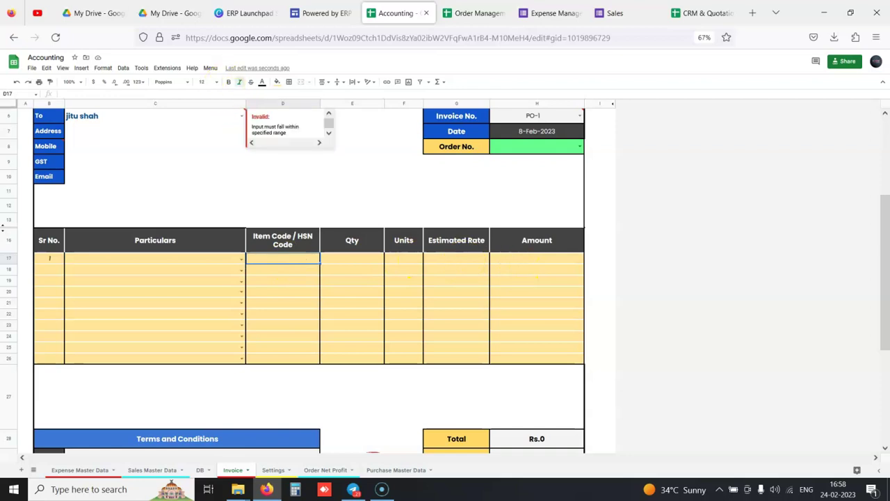
scroll(334, 258, "up", 3)
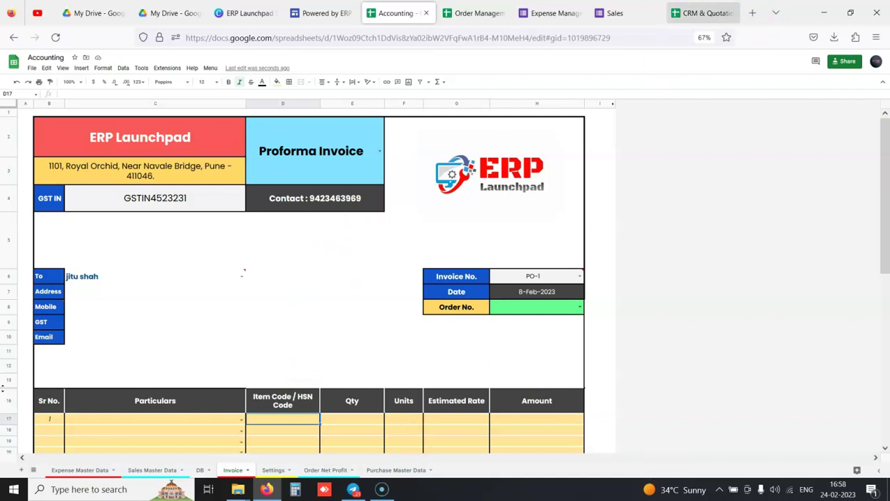
Step: Switch to the CRM & Quotation spreadsheet and review the Quotation Master's date, client, employee, amount and quotation PDF entries
left_click(703, 12)
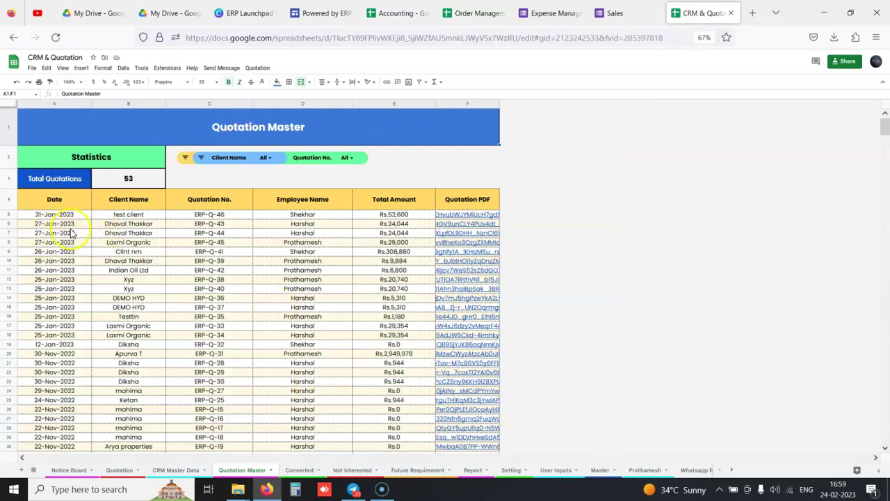
left_click(70, 217)
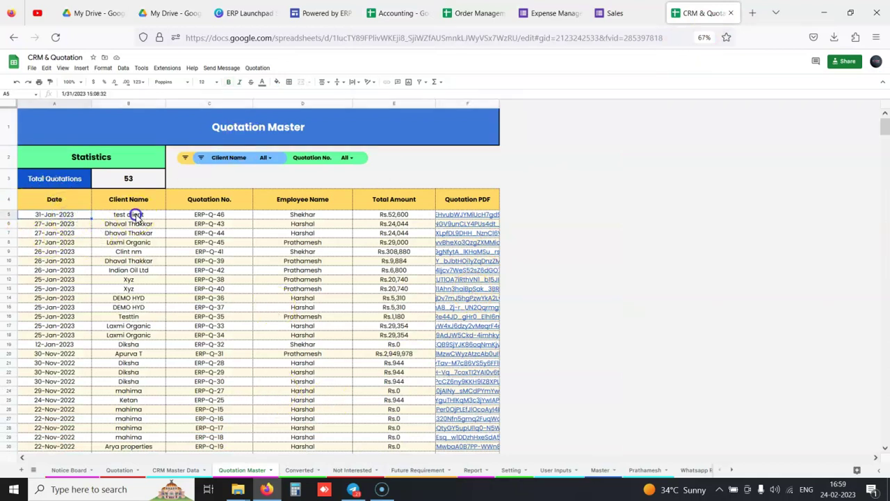
left_click(136, 216)
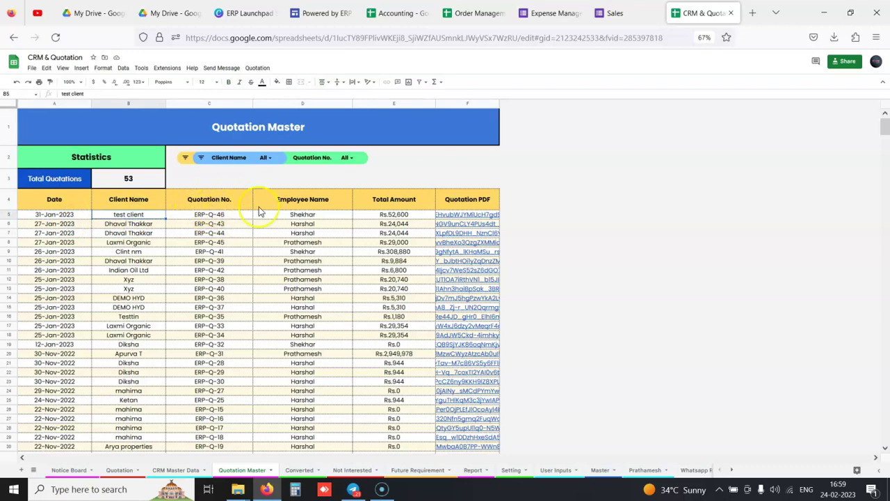
left_click(309, 222)
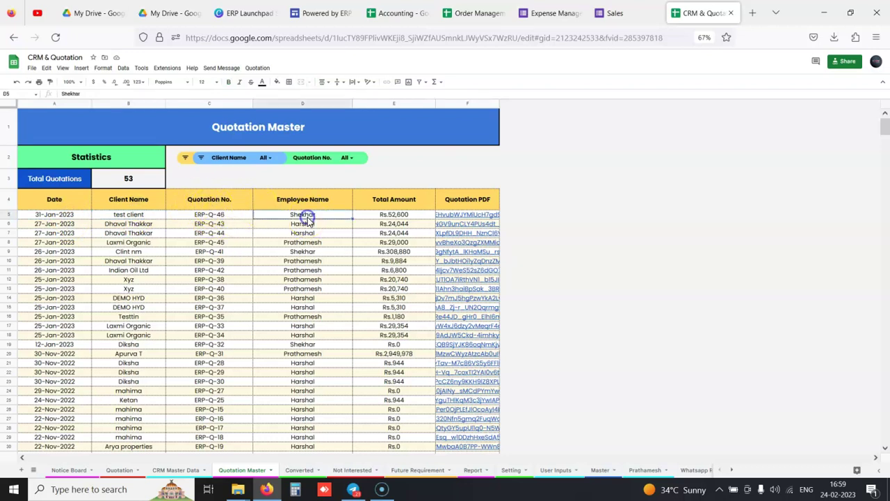
left_click(397, 217)
left_click(486, 215)
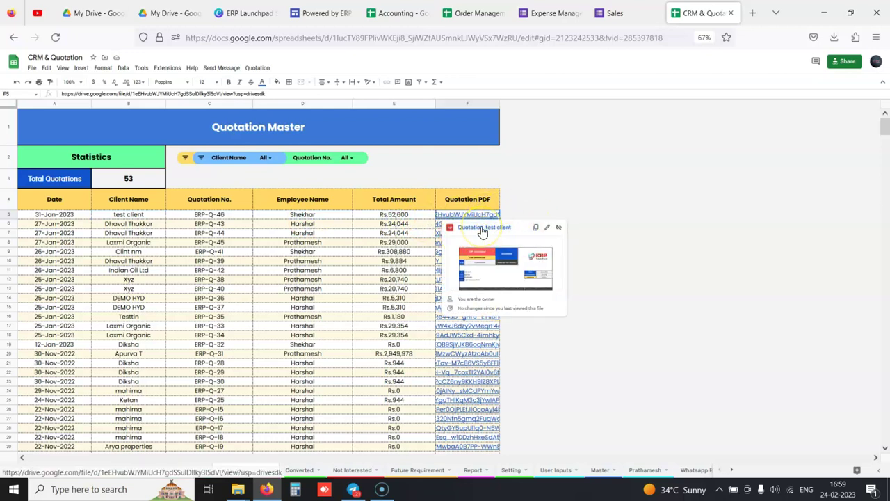
left_click(114, 270)
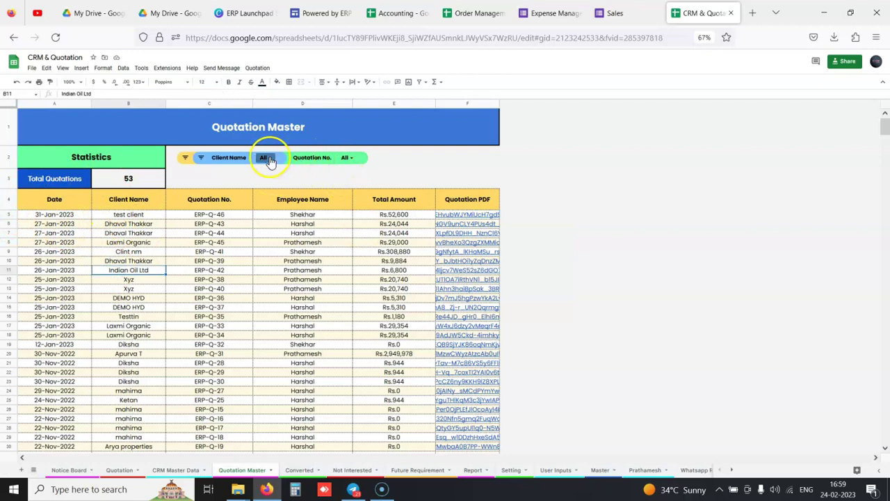
Step: Filter the Quotation Master by client name to show only Arya properties and select its quotation PDF link
left_click(265, 157)
left_click(230, 188)
left_click(232, 267)
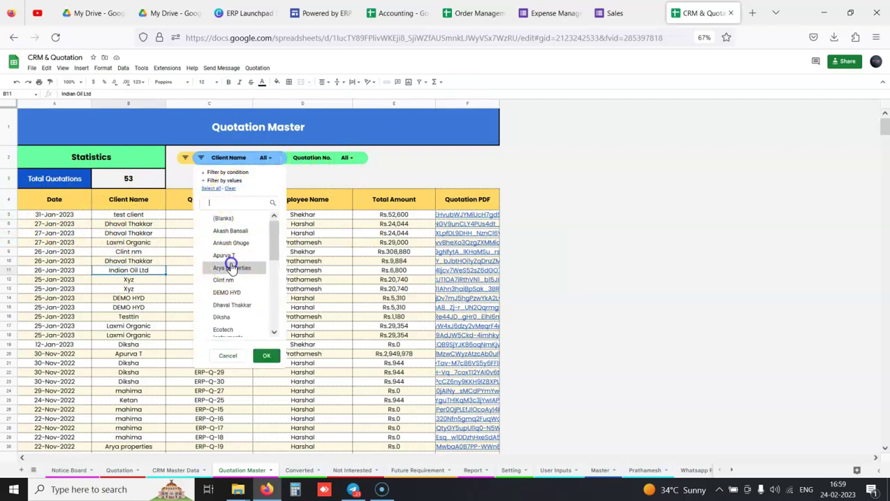
left_click(265, 356)
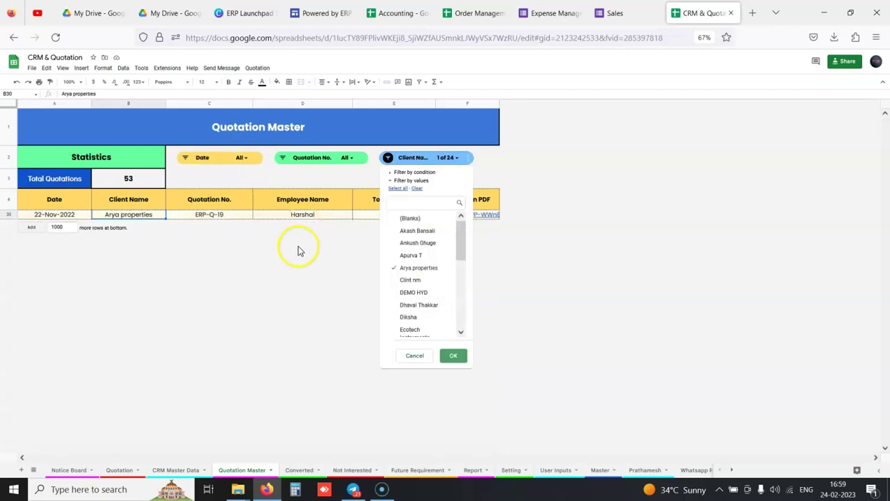
left_click(453, 218)
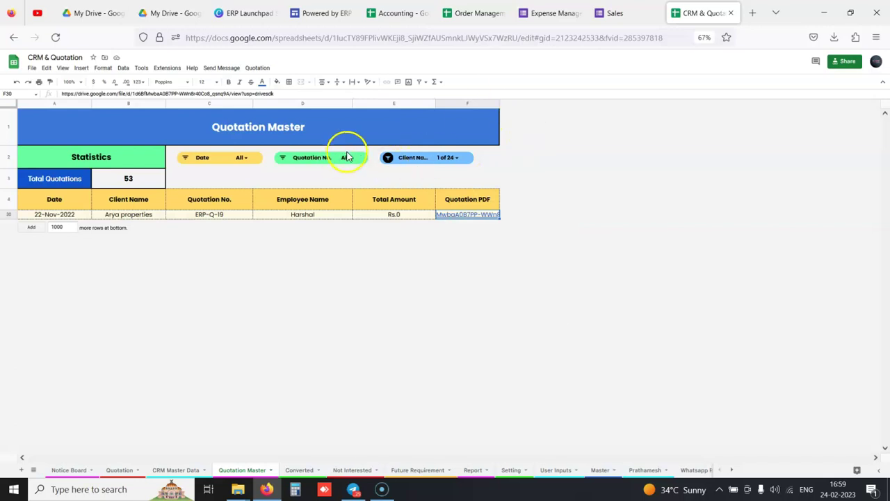
Step: Reset the Quotation Master's Client Name filter to include all clients
left_click(445, 157)
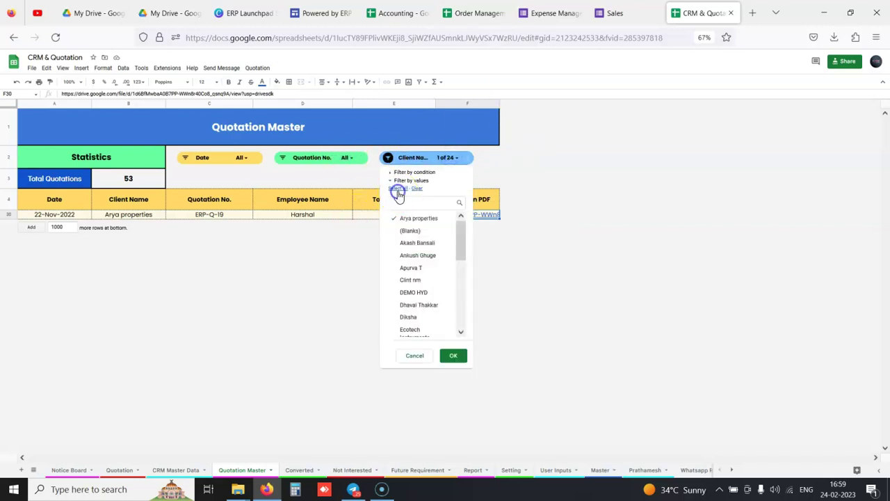
left_click(397, 189)
left_click(453, 355)
Step: Switch to the ERP Launchpad site, open its Report Dashboard page and look over the financial report's key figures and charts
left_click(396, 12)
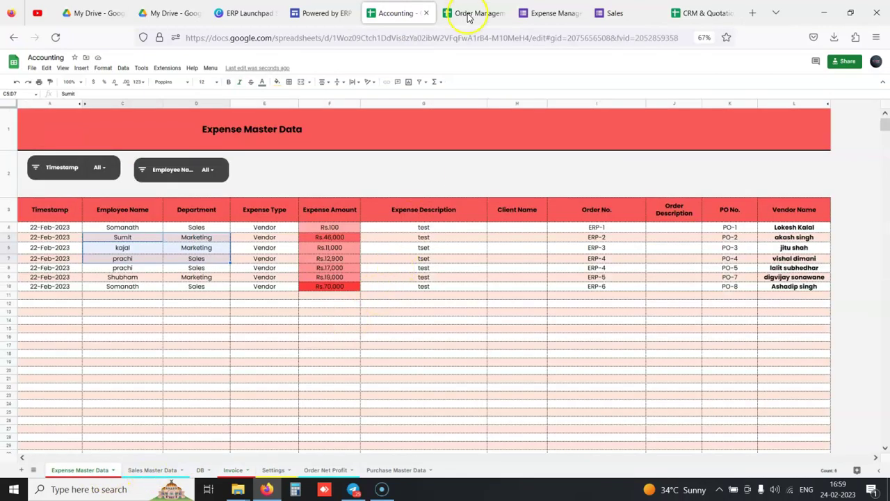
left_click(320, 12)
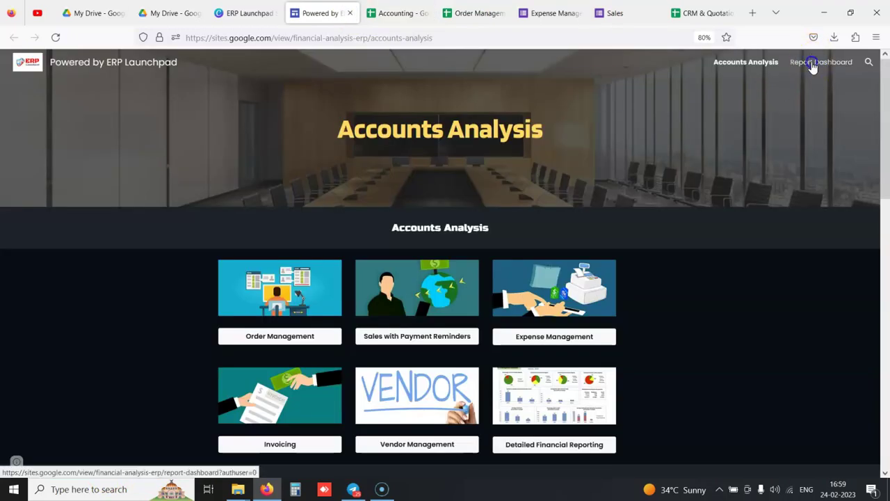
left_click(812, 63)
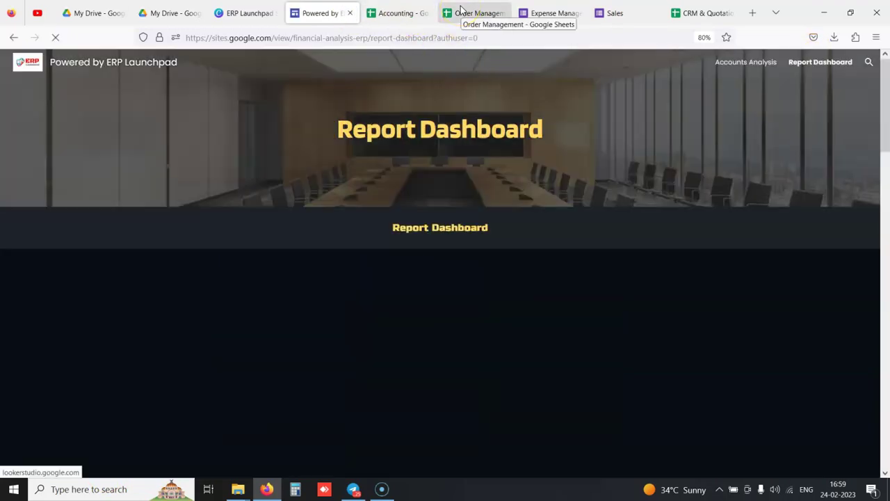
left_click(400, 13)
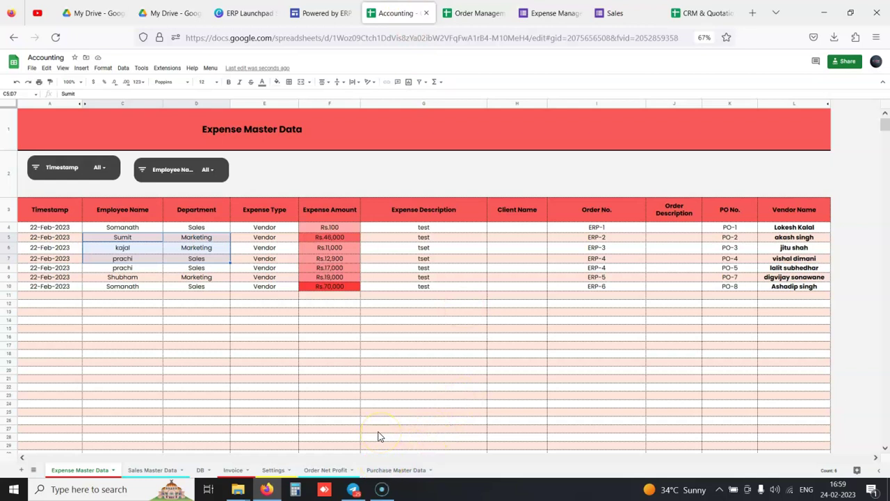
left_click(332, 10)
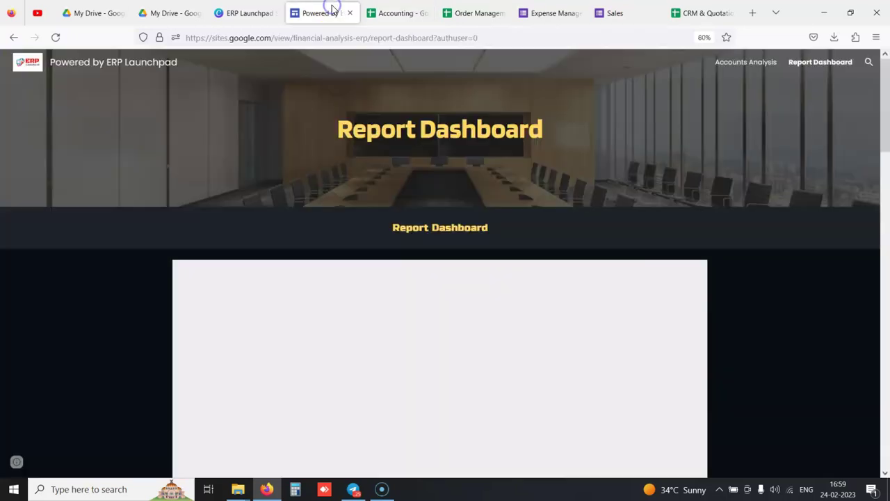
scroll(747, 260, "down", 3)
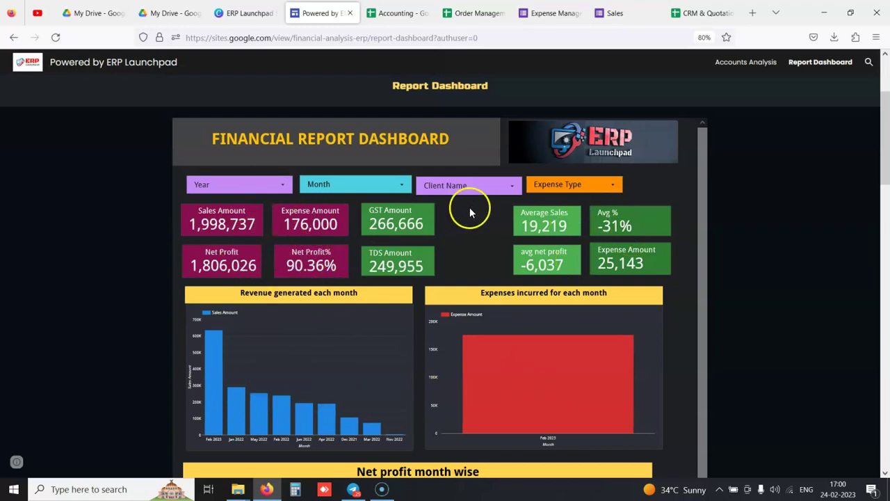
scroll(469, 207, "down", 10)
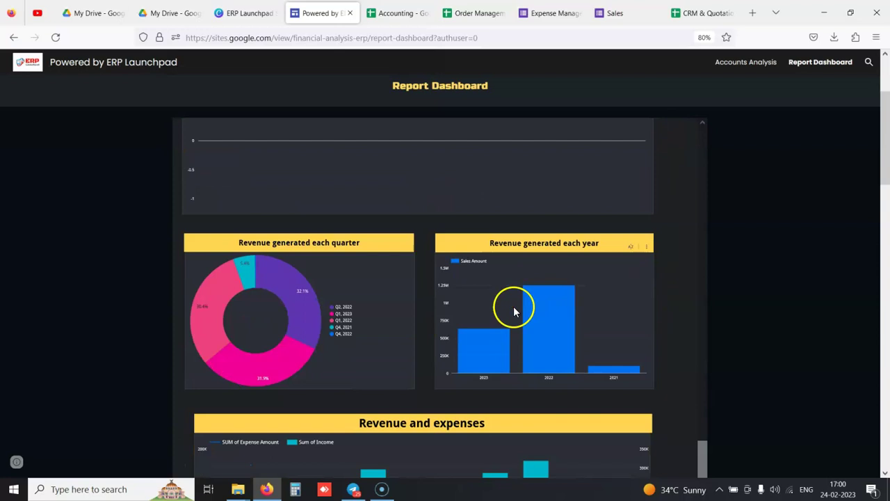
scroll(512, 243, "up", 10)
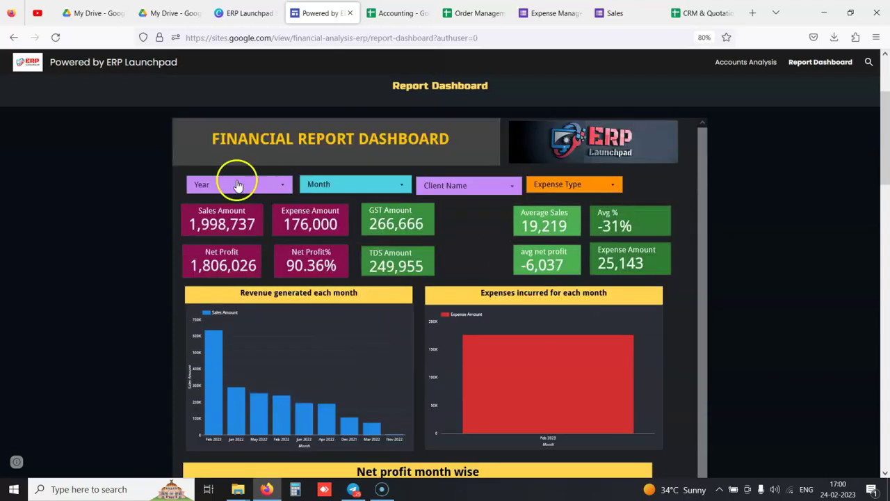
Step: Filter the financial report dashboard to the year 2021 and check the choices in its Client Name filter
left_click(219, 182)
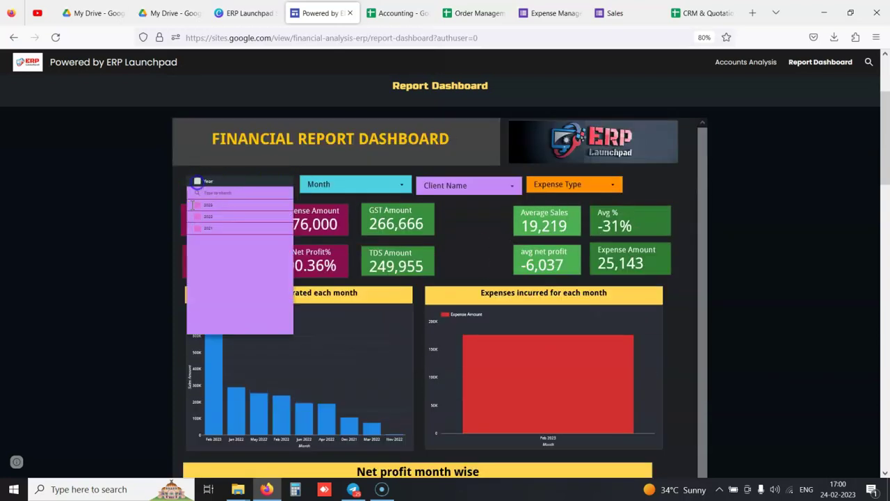
left_click(459, 240)
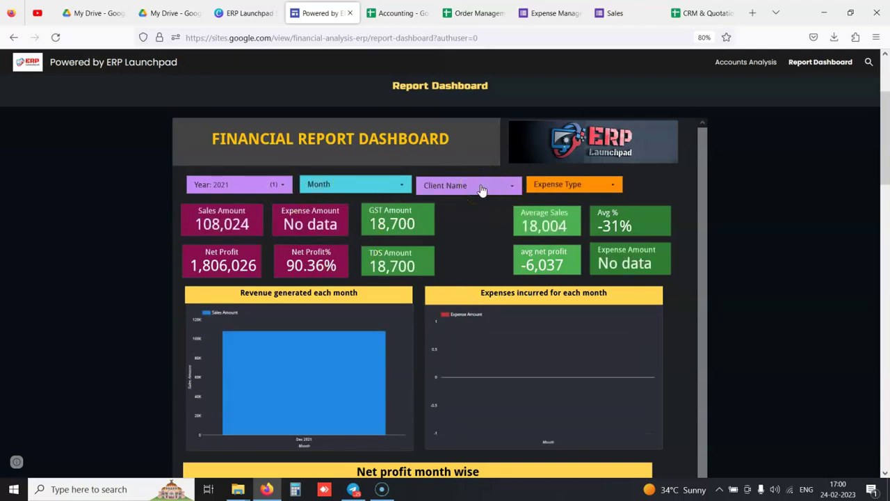
left_click(455, 186)
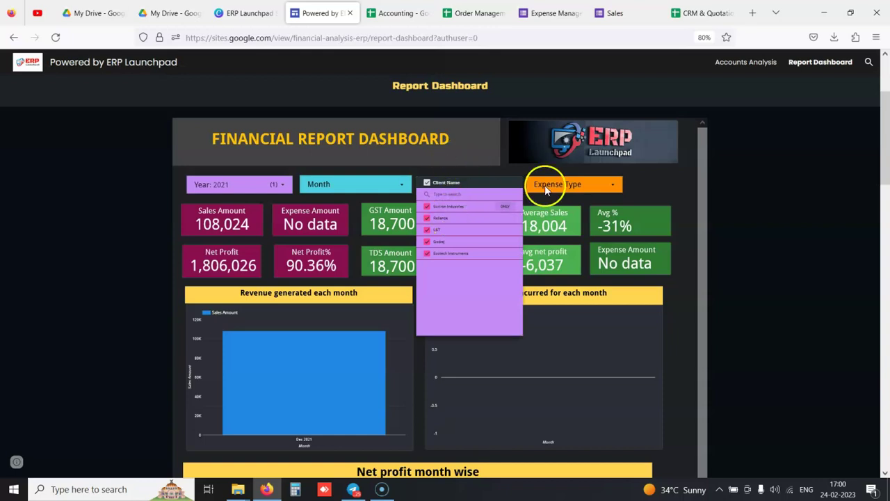
left_click(652, 194)
Step: Review the 2021 revenue, client-wise and sales category charts, and clear the dashboard's Year filter
scroll(628, 300, "down", 10)
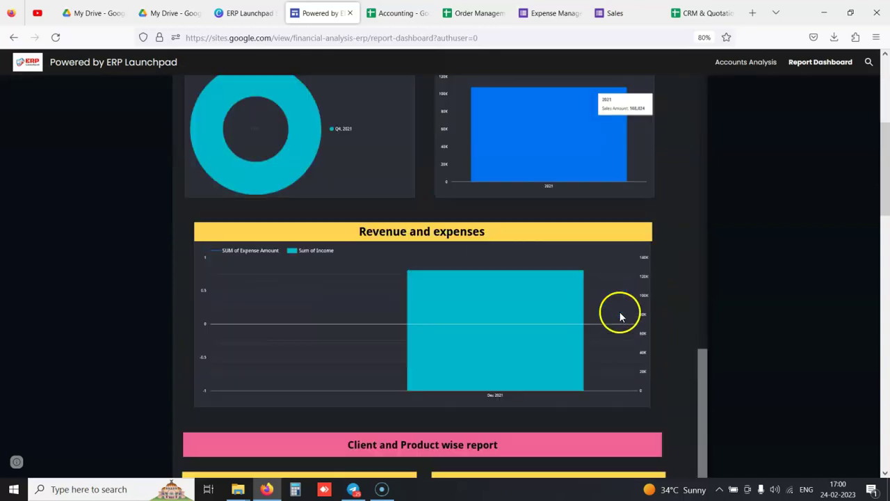
scroll(621, 317, "down", 5)
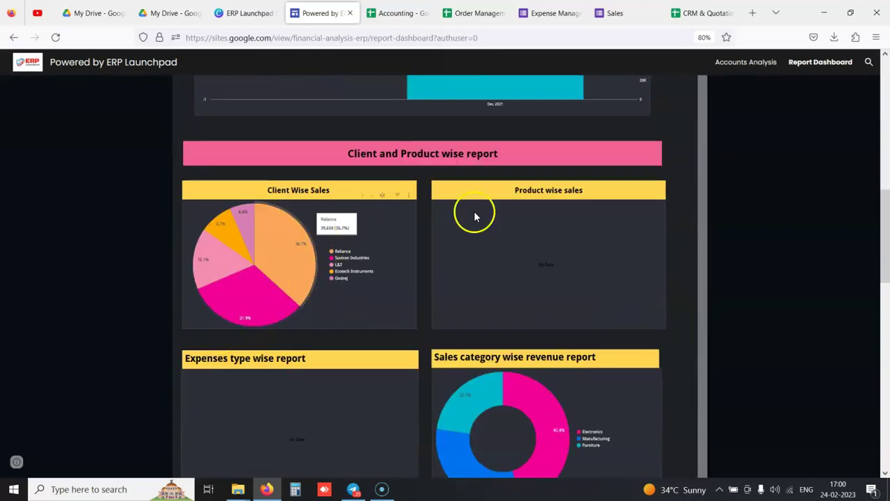
scroll(502, 360, "down", 2)
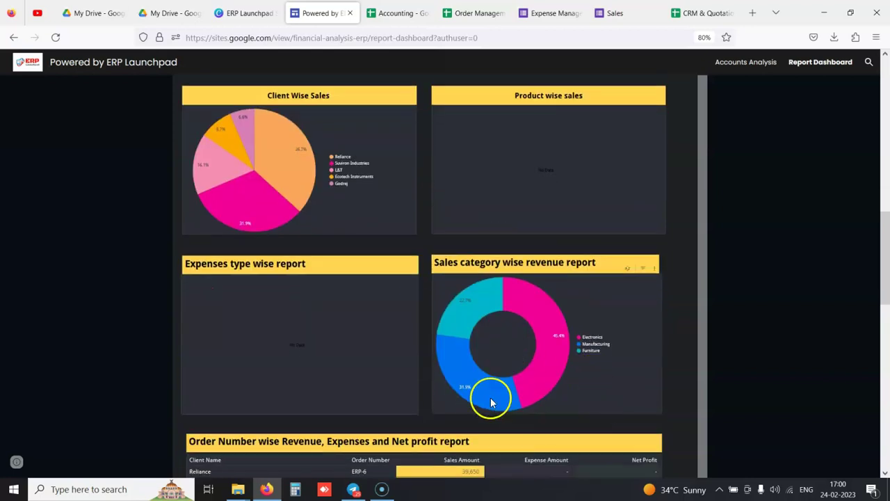
scroll(445, 264, "up", 6)
scroll(279, 185, "up", 10)
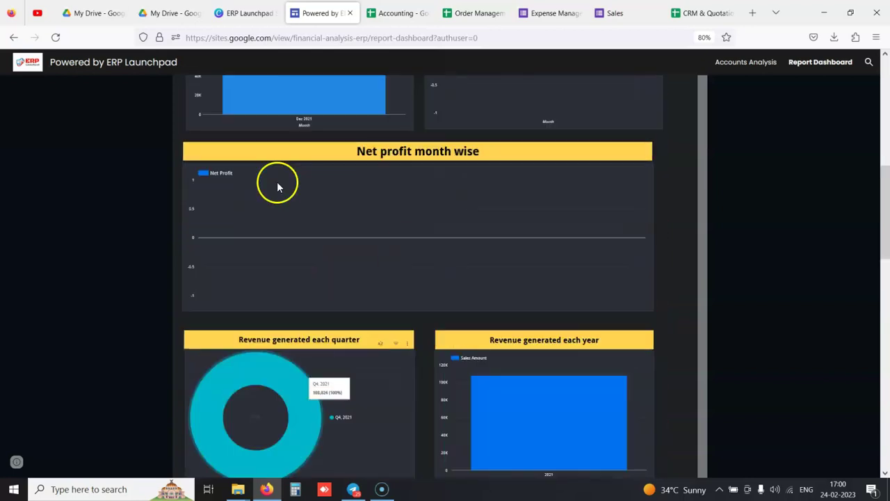
left_click(266, 282)
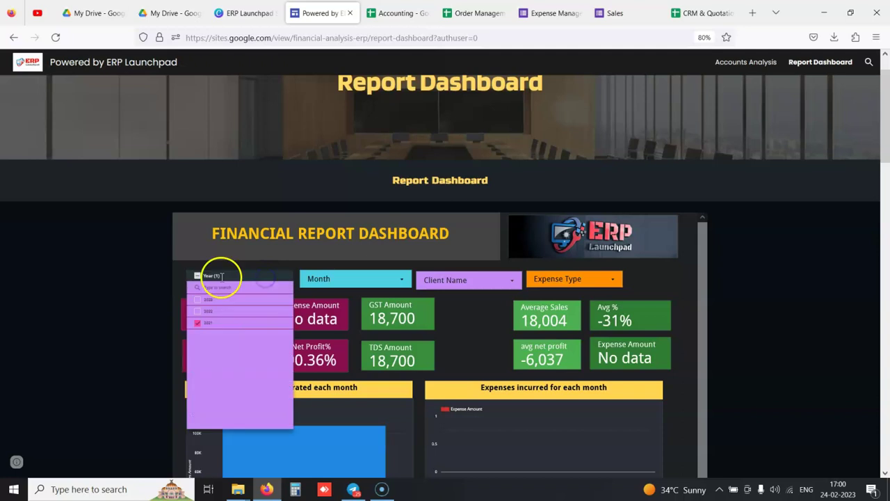
left_click(485, 348)
Step: Examine the unfiltered dashboard's revenue and expense charts, client and product reports, order-wise net profit table and top five clients
scroll(490, 344, "down", 10)
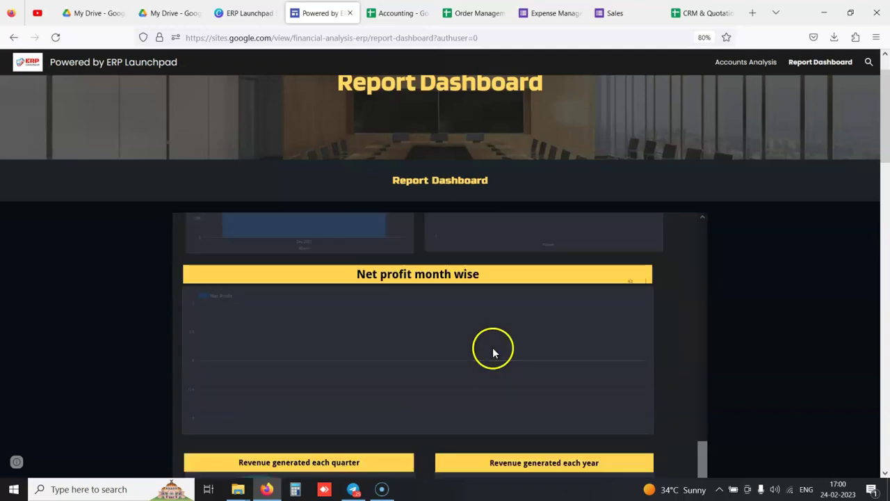
scroll(617, 342, "down", 10)
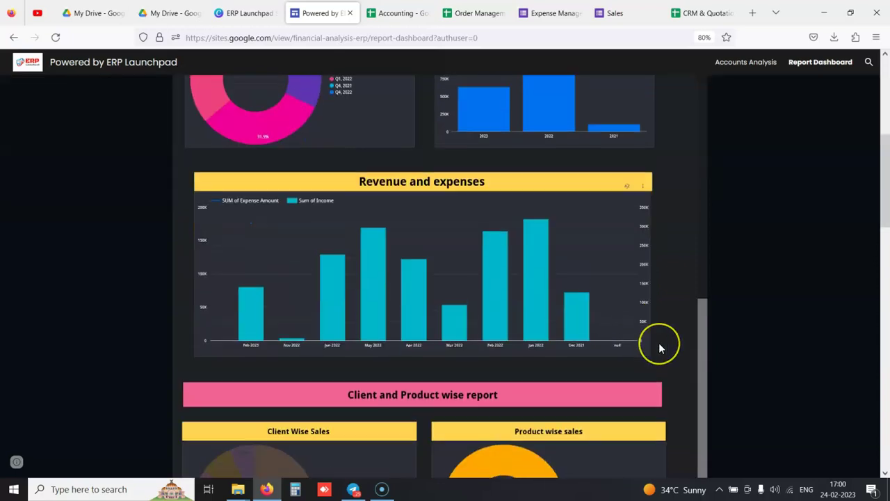
scroll(596, 312, "down", 5)
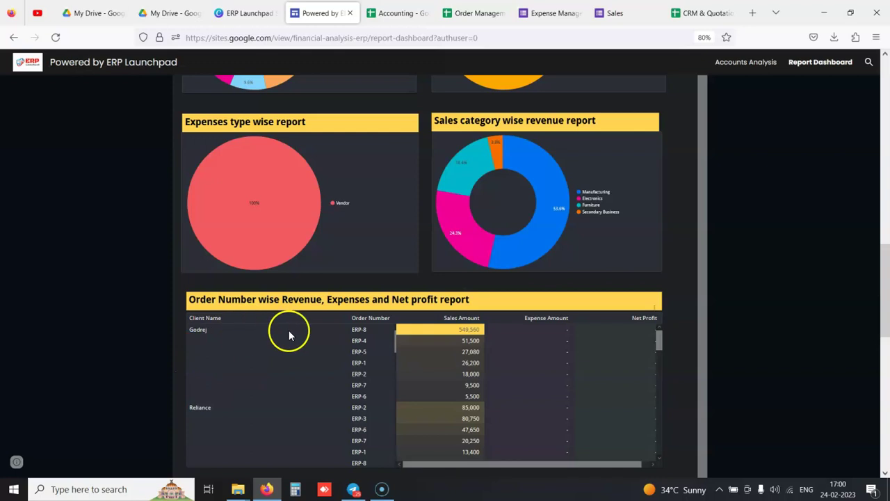
scroll(689, 295, "down", 3)
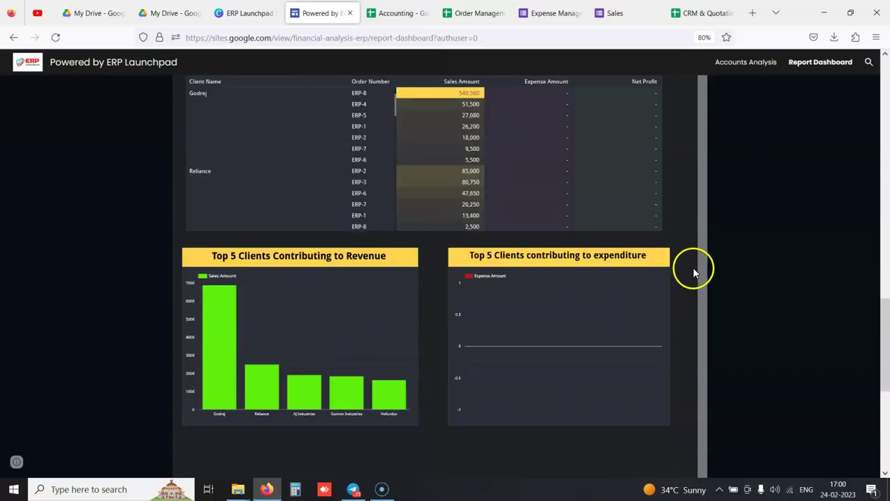
scroll(688, 269, "up", 6)
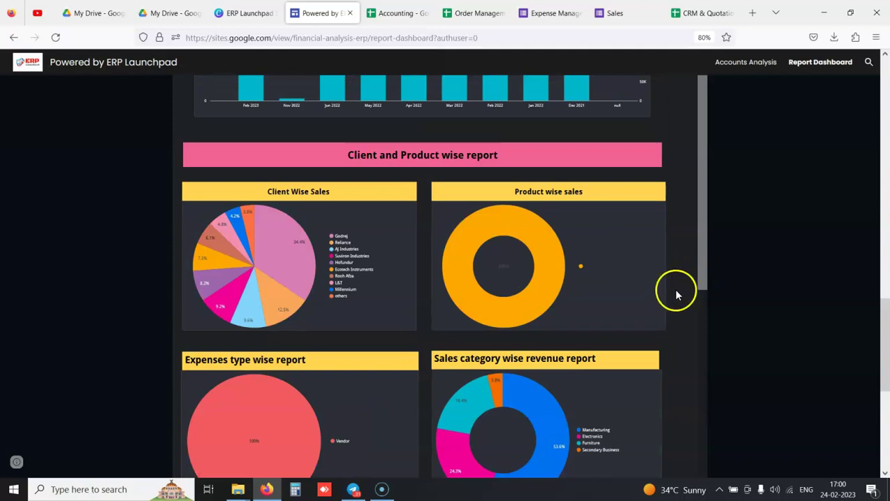
scroll(798, 299, "up", 5)
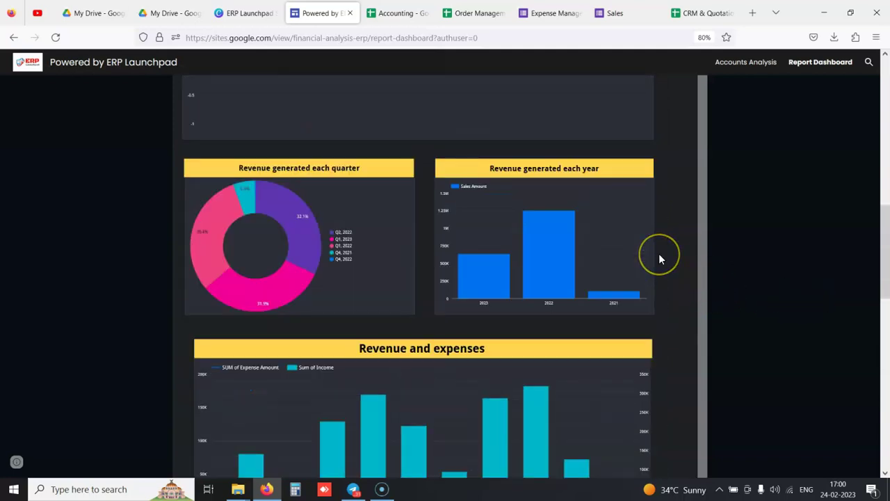
scroll(660, 259, "up", 4)
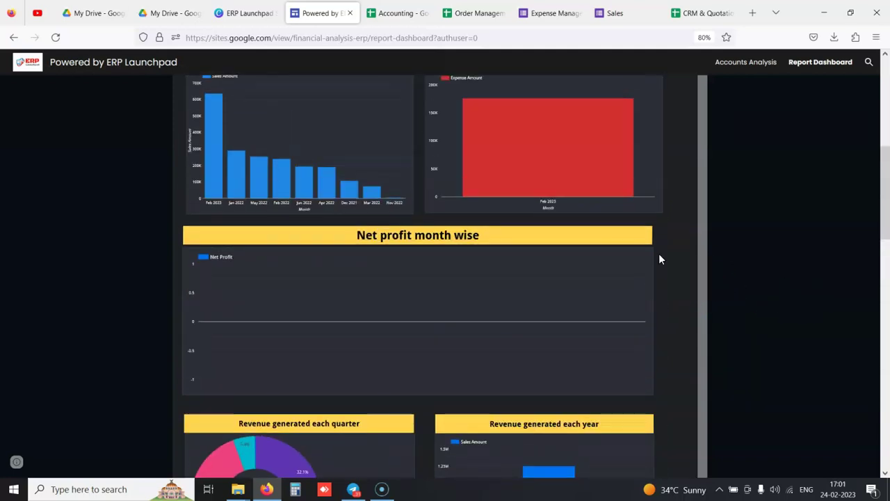
scroll(660, 259, "up", 5)
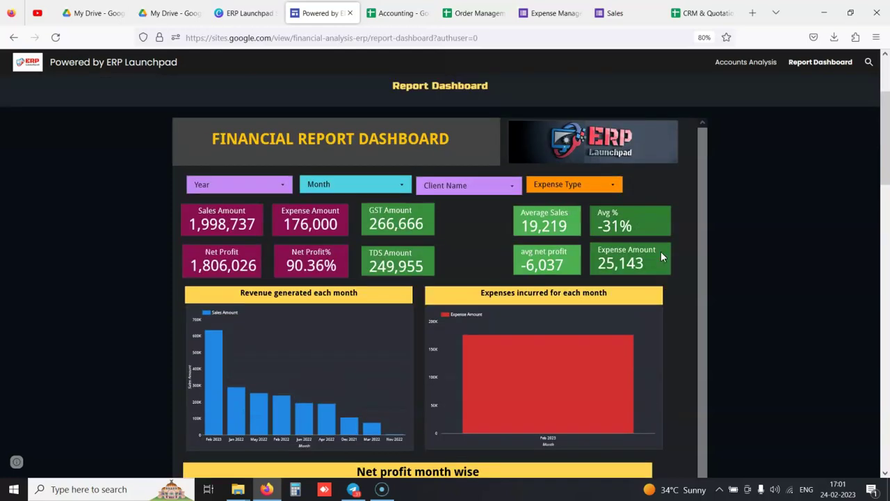
Step: Switch to the Accounting spreadsheet and look over the proforma invoice template's client details, order fields and item table
left_click(396, 12)
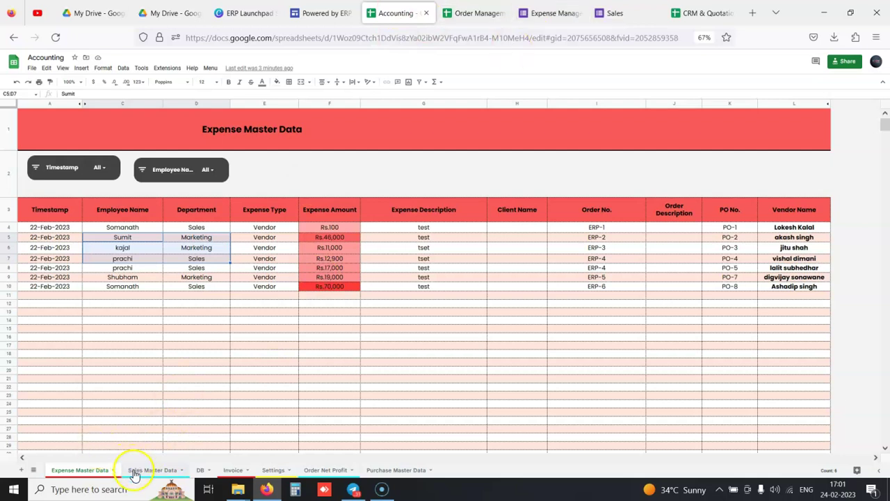
left_click(224, 473)
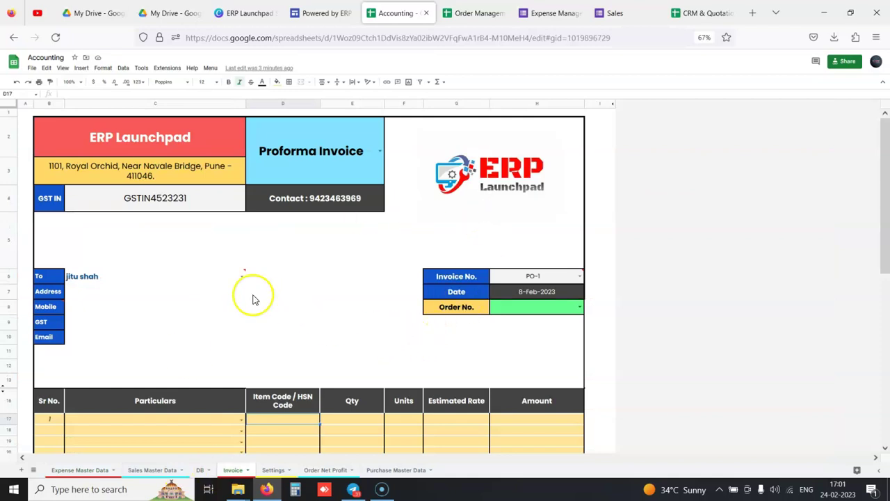
scroll(253, 297, "down", 2)
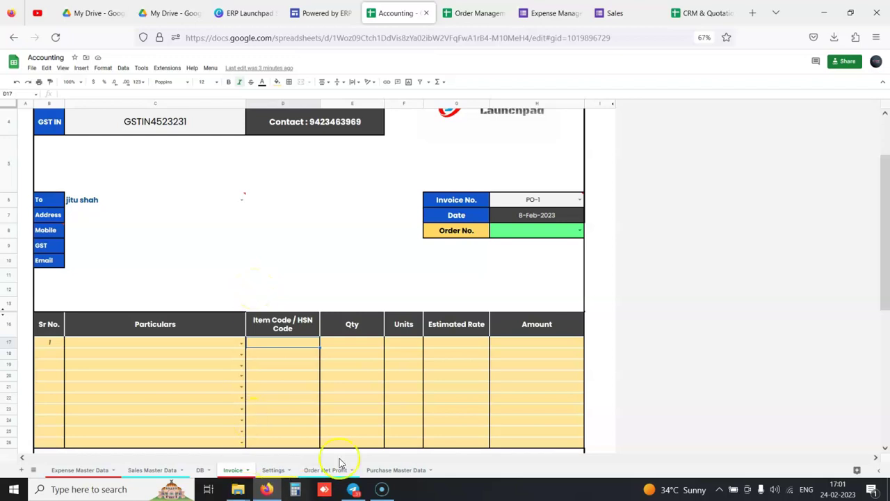
Step: Review the Settings sheet's options for emailing invoices to the client, GST percentages, mail body and Drive folder URL
left_click(273, 469)
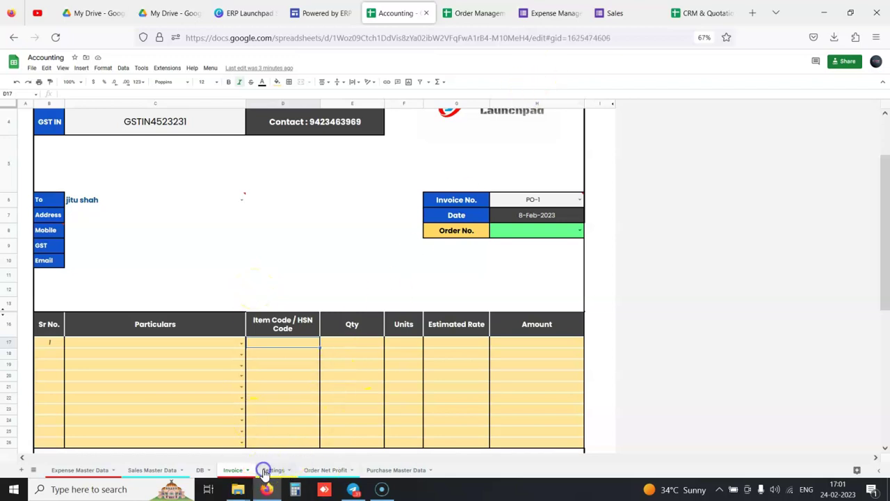
scroll(151, 310, "down", 2)
scroll(151, 310, "down", 2)
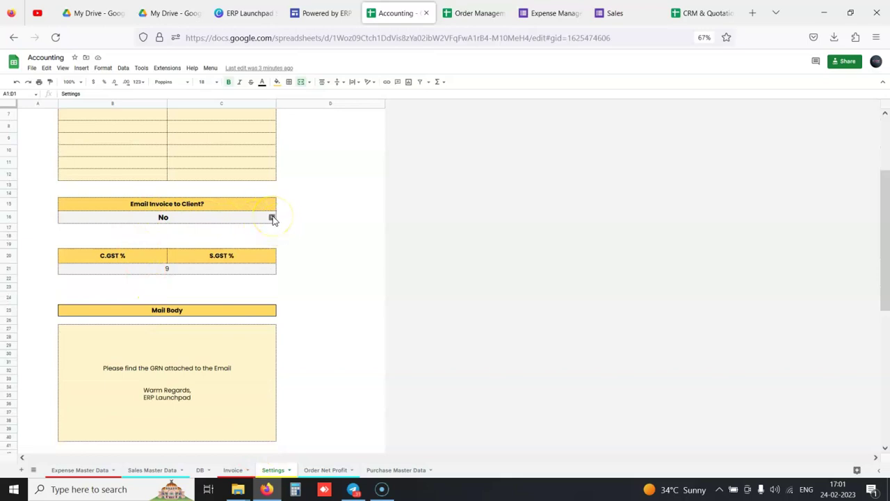
scroll(149, 310, "down", 2)
scroll(245, 306, "down", 2)
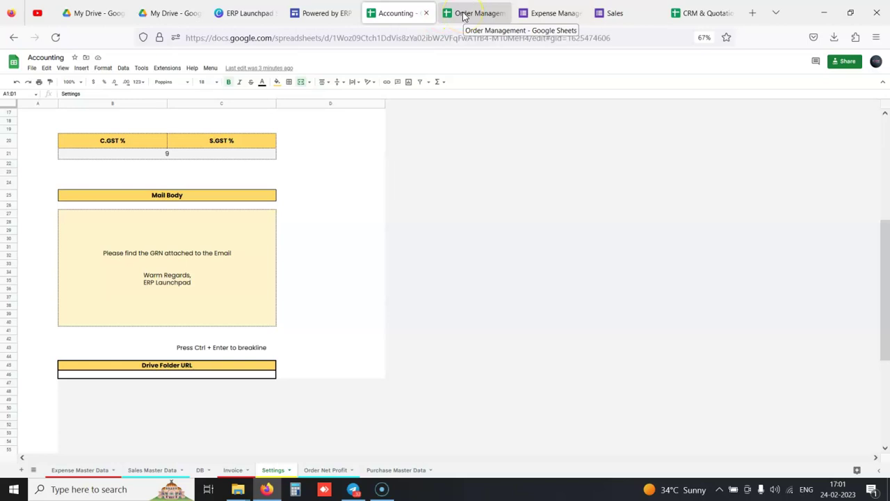
Step: Check the Expense Master Data sheet once more and return to the Report Dashboard page of the ERP Launchpad site
left_click(91, 471)
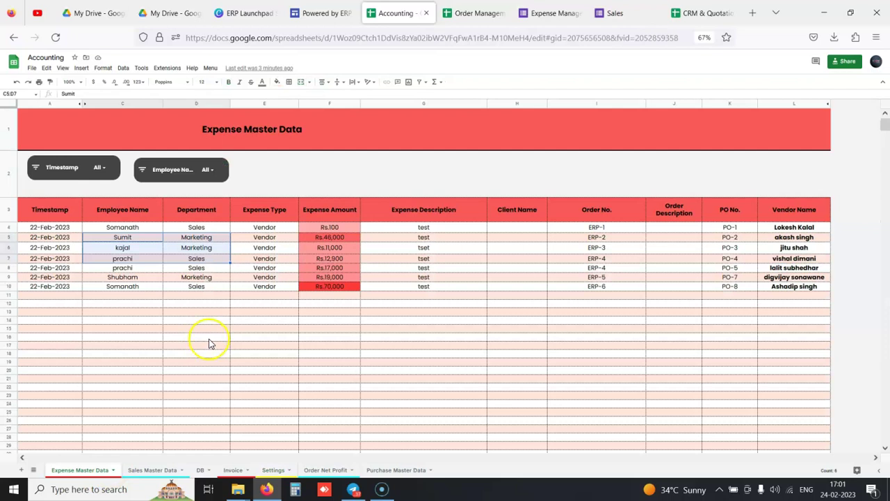
left_click(400, 362)
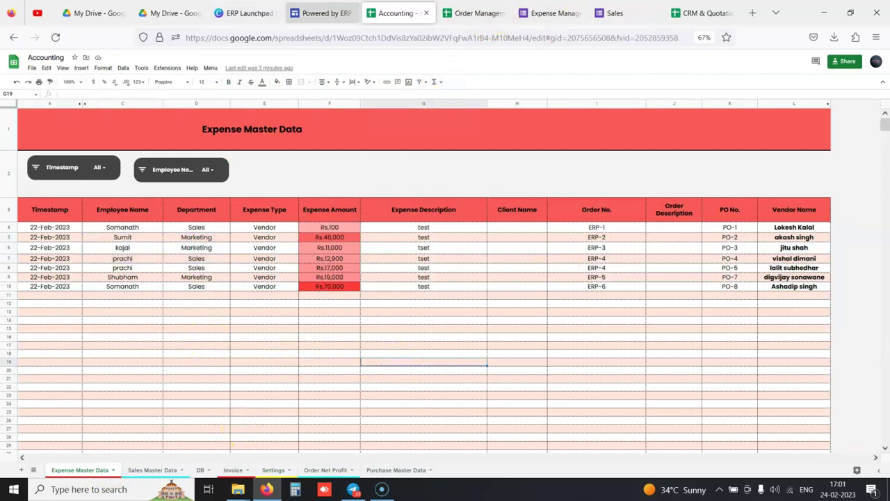
left_click(322, 12)
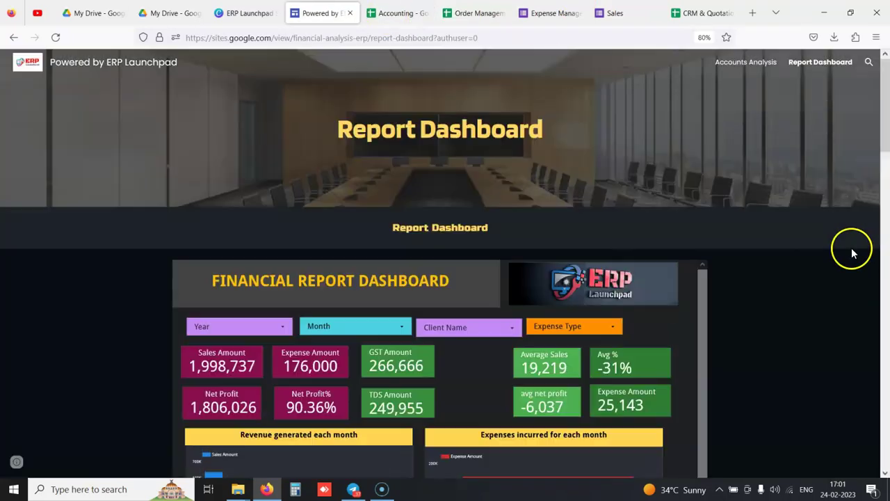